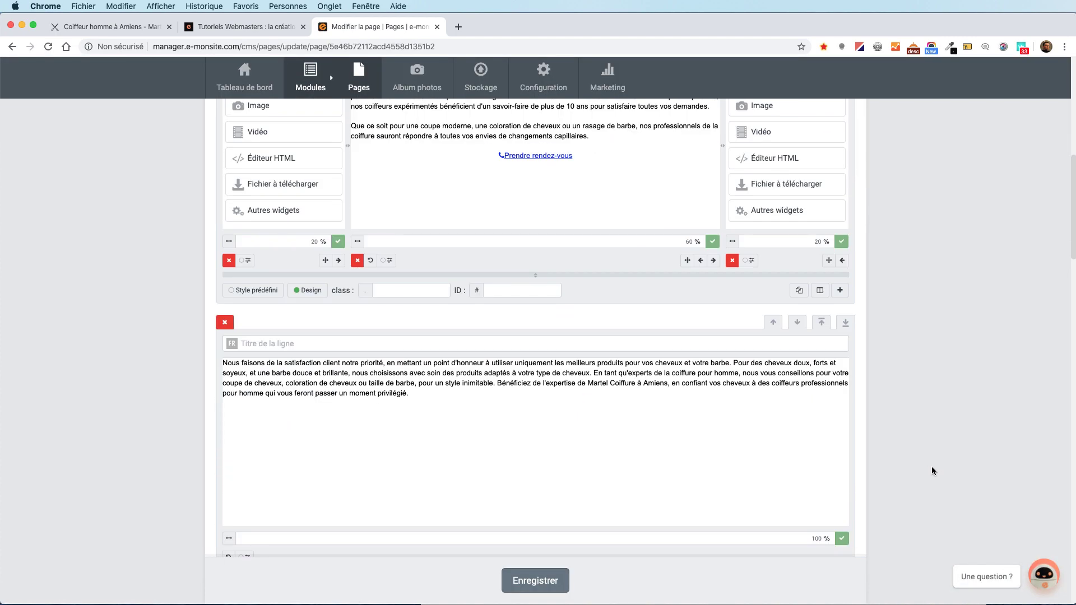
Activate editing on the lower customer-satisfaction paragraph of the Coiffeur homme page.
click(604, 393)
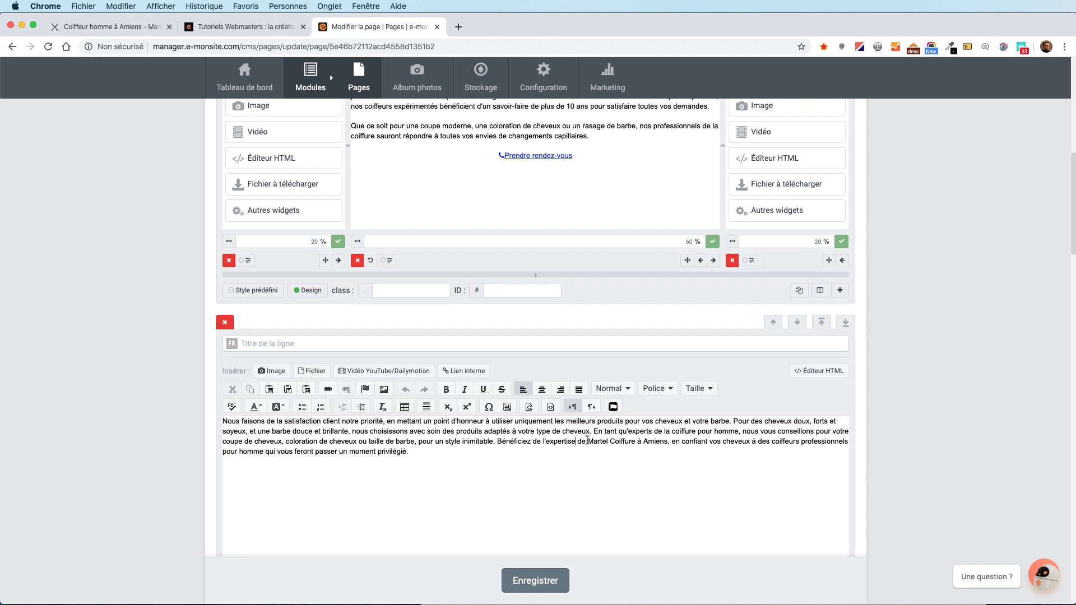
Make 'Martel Coiffure à Amiens' an internal link to Pages > Coiffeur femme, then save the page.
drag(600, 443, 666, 444)
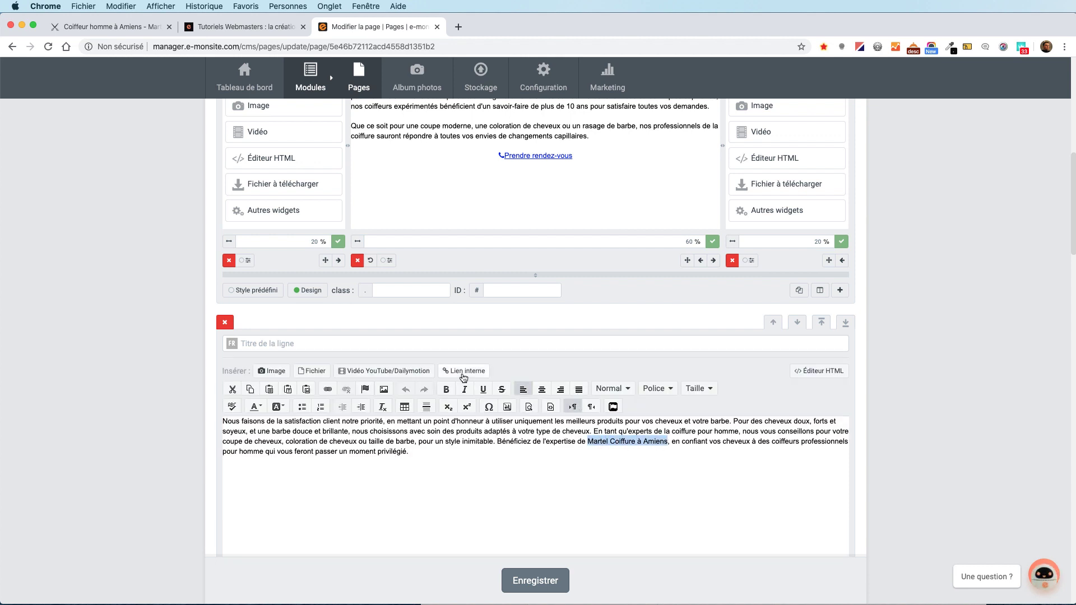
click(463, 372)
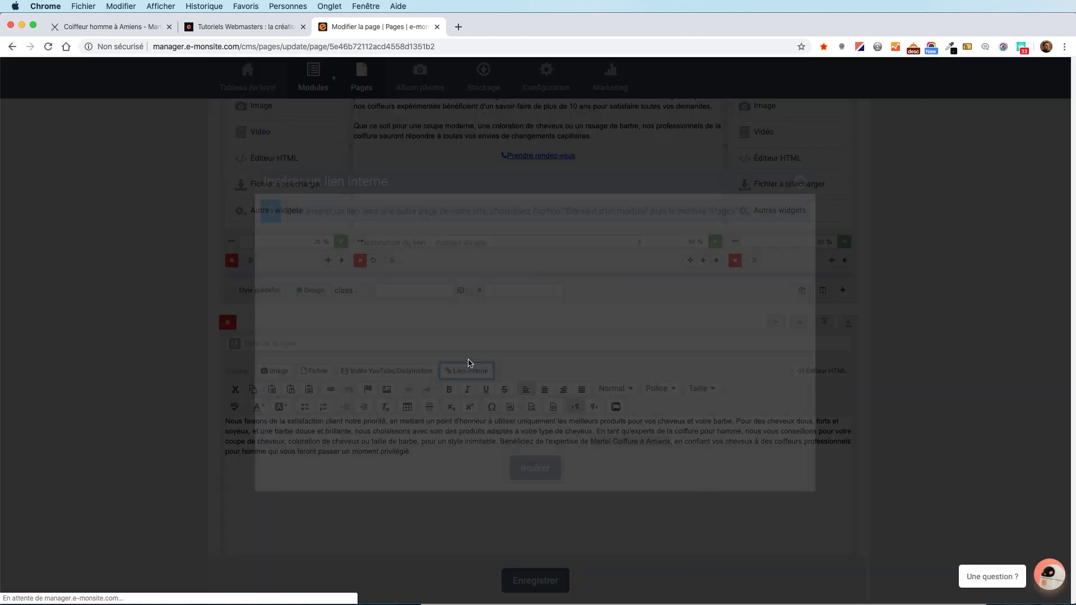
click(518, 243)
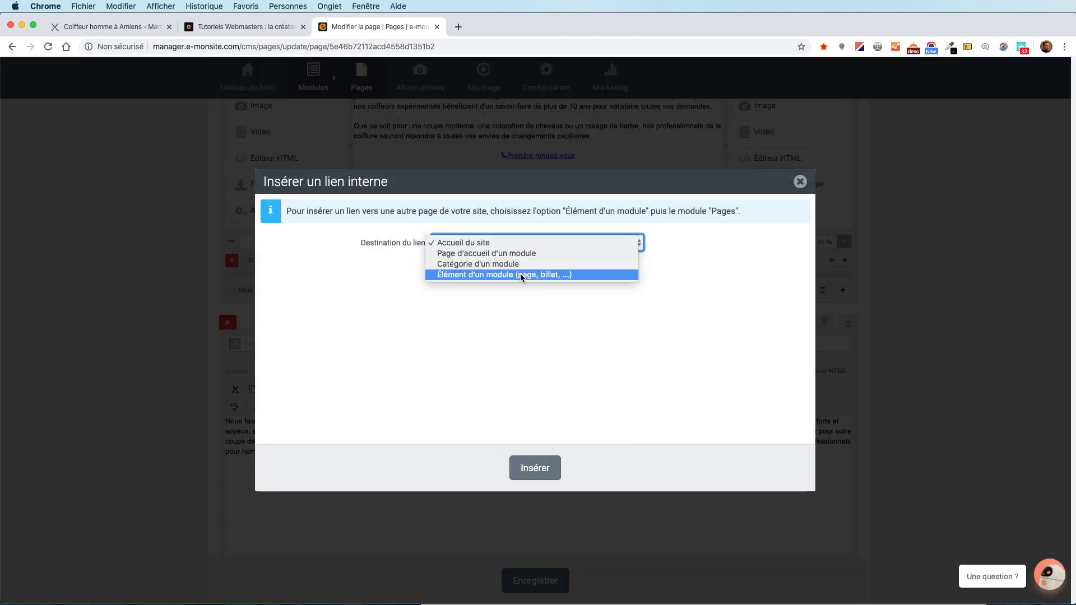
click(521, 275)
click(522, 272)
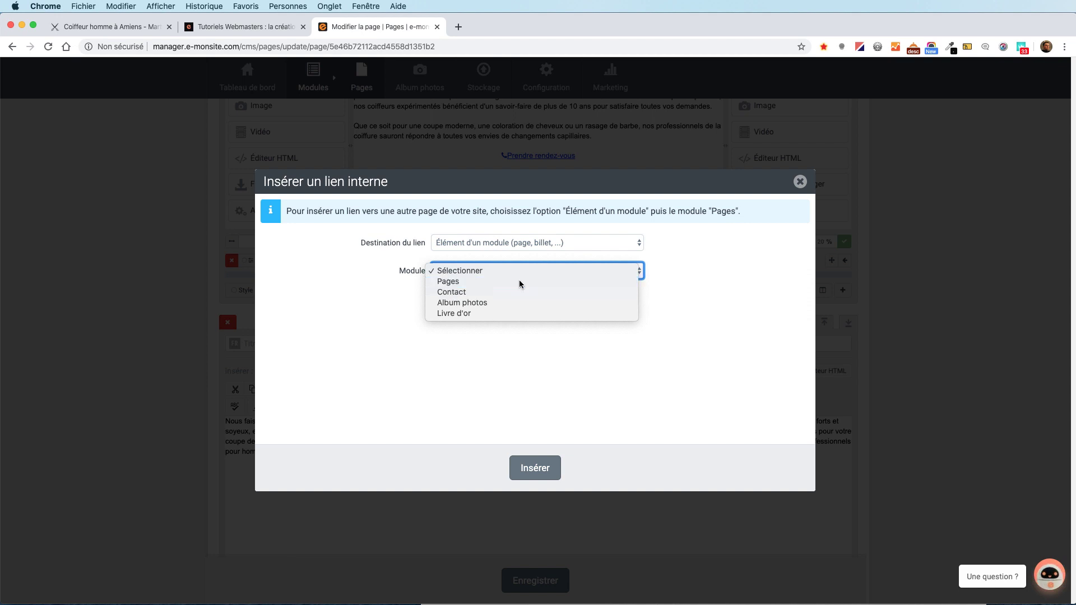
click(519, 282)
click(548, 336)
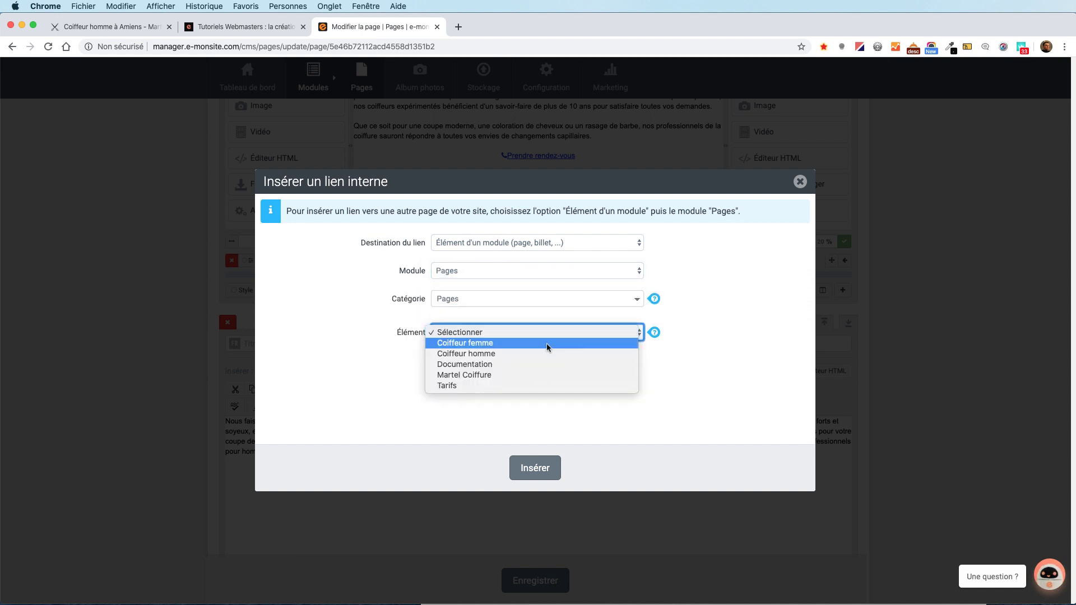
click(546, 343)
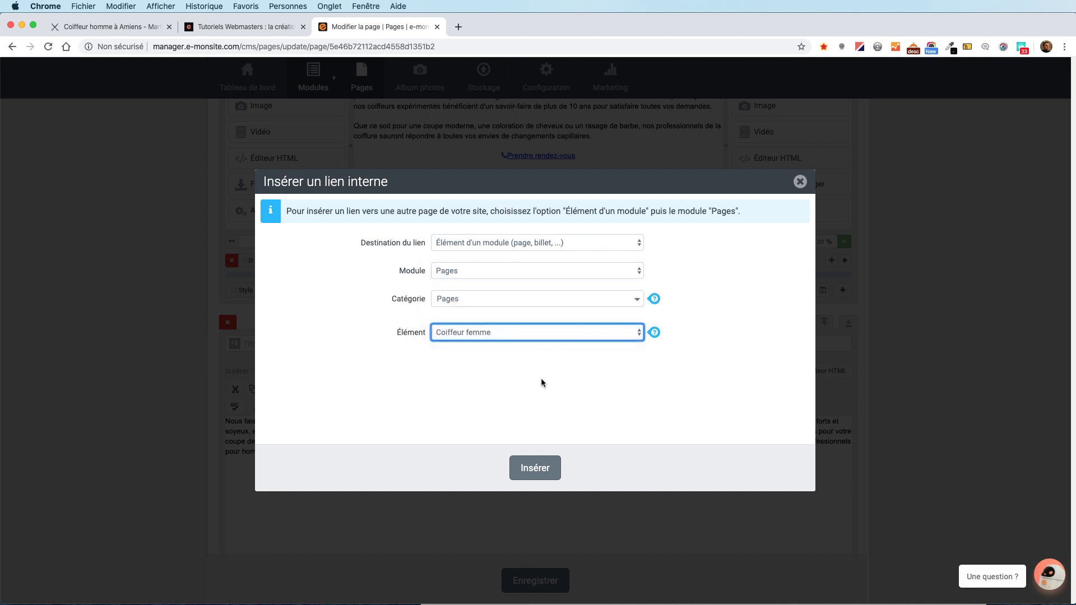
click(529, 466)
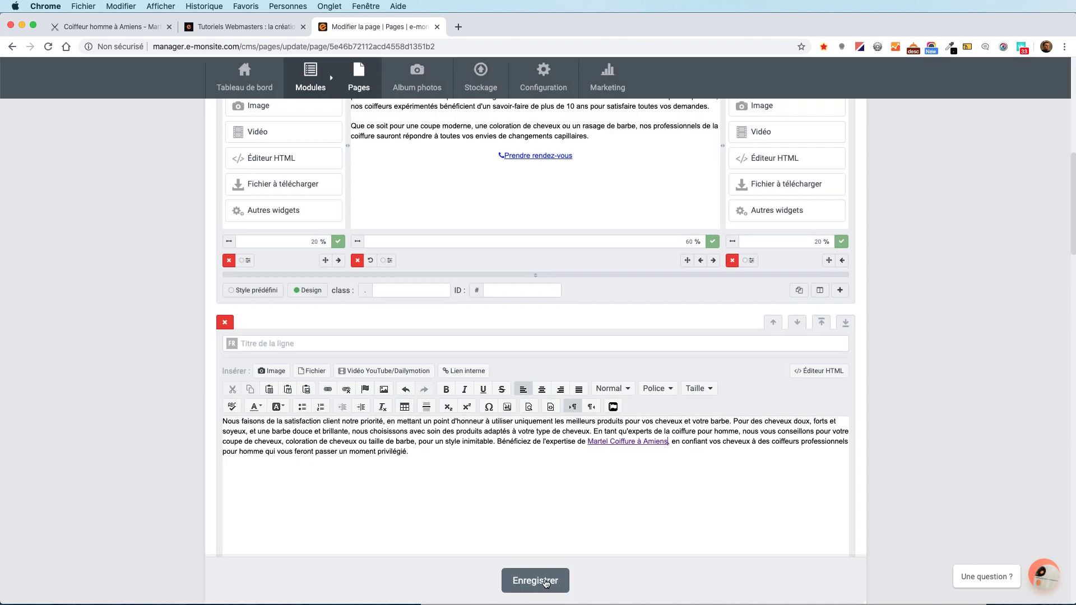
click(546, 582)
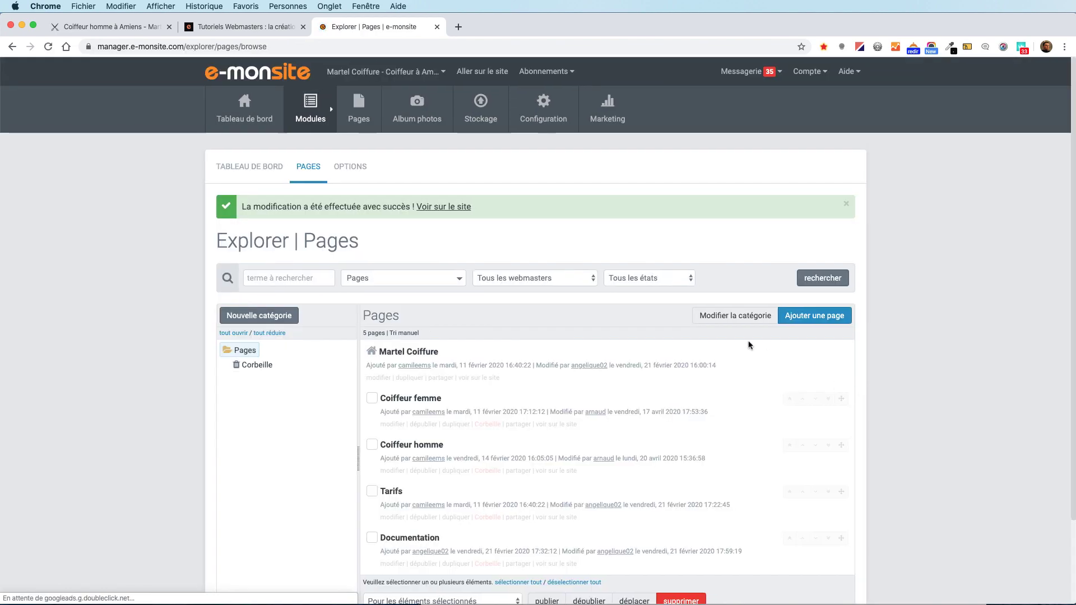
View the live Coiffeur homme page, test the Martel Coiffure à Amiens link, then return to the tutorials page.
click(464, 212)
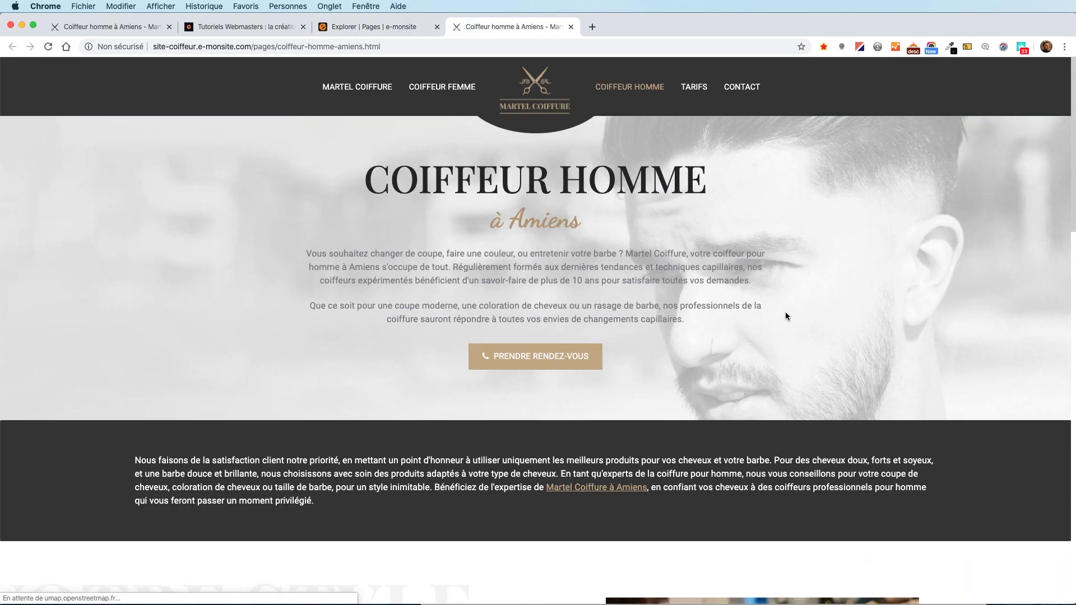
scroll(785, 312, down, 3)
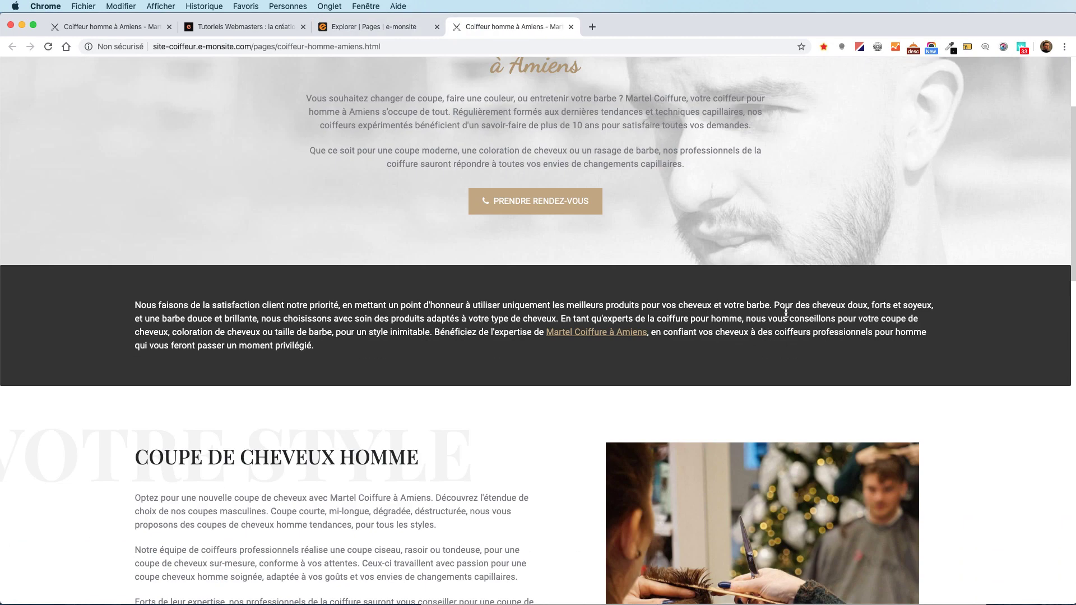
click(611, 338)
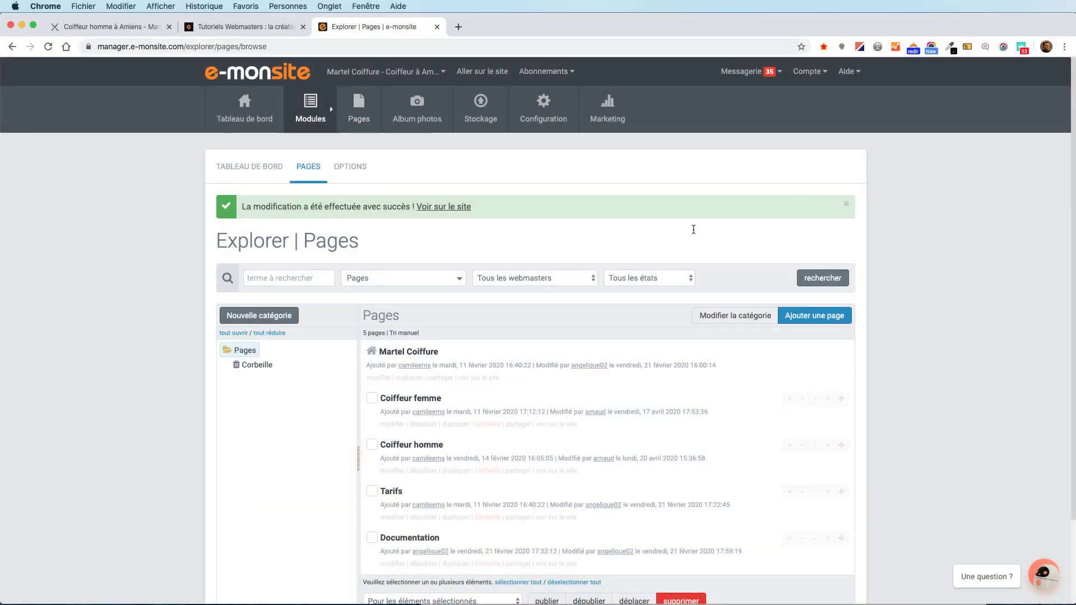
click(243, 32)
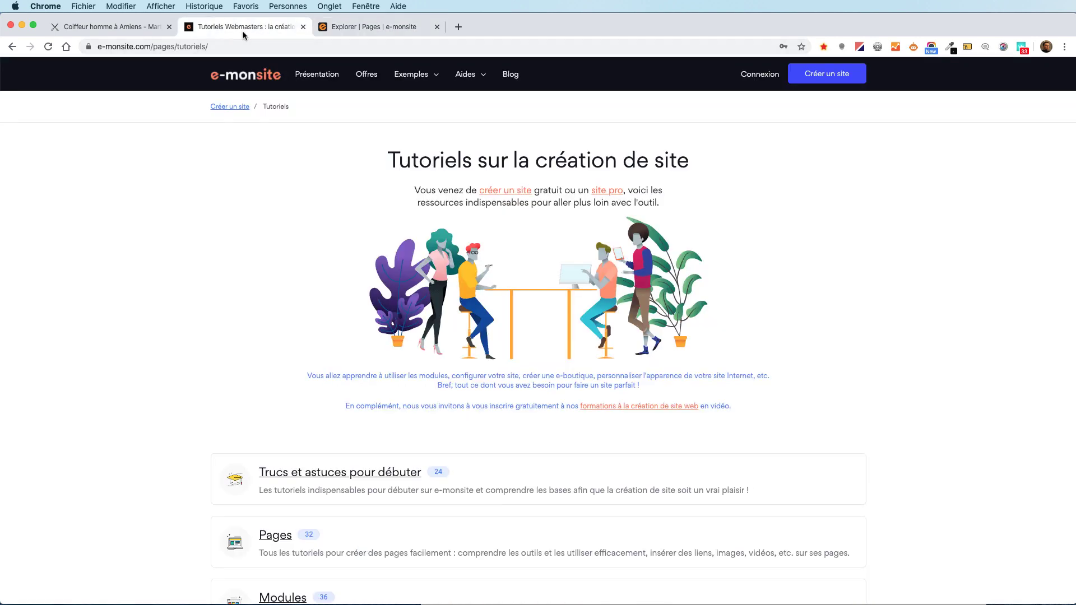
Copy the full https address of the tutorials page from the address bar.
click(253, 49)
click(312, 45)
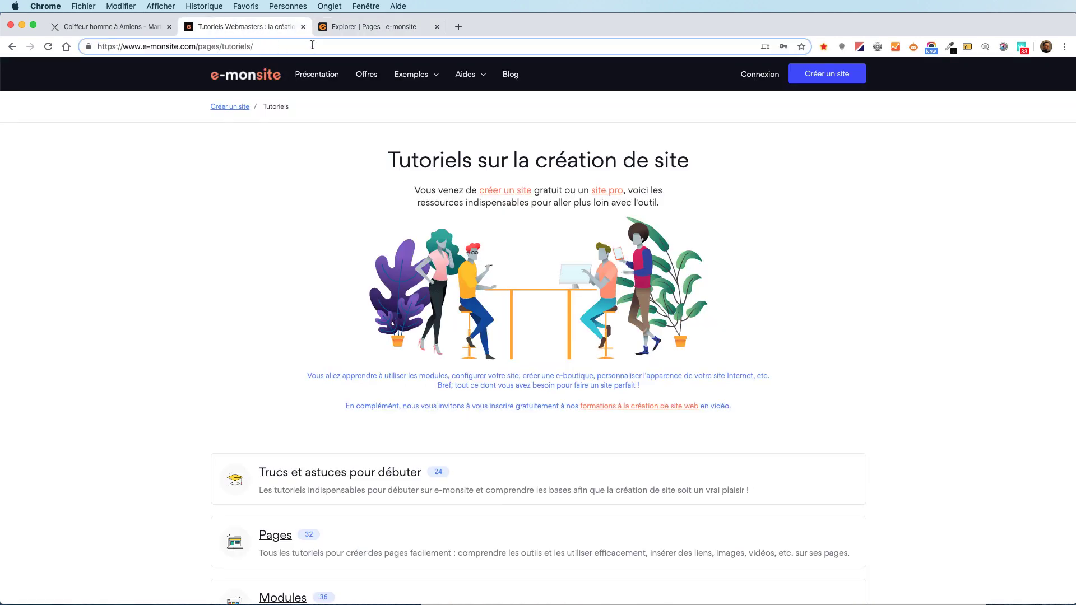
drag(276, 46, 101, 47)
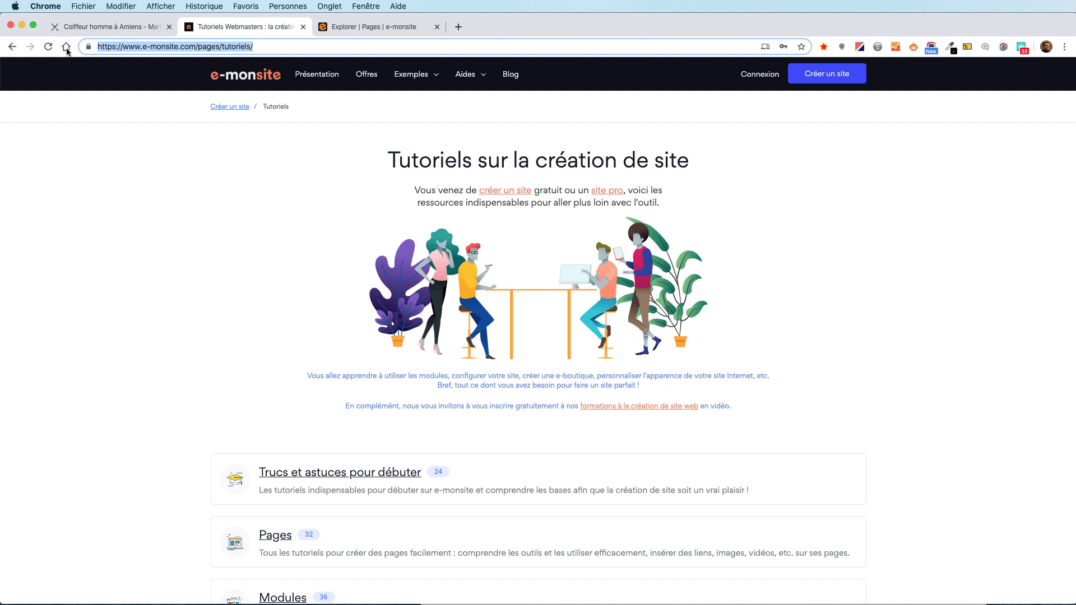
right_click(220, 47)
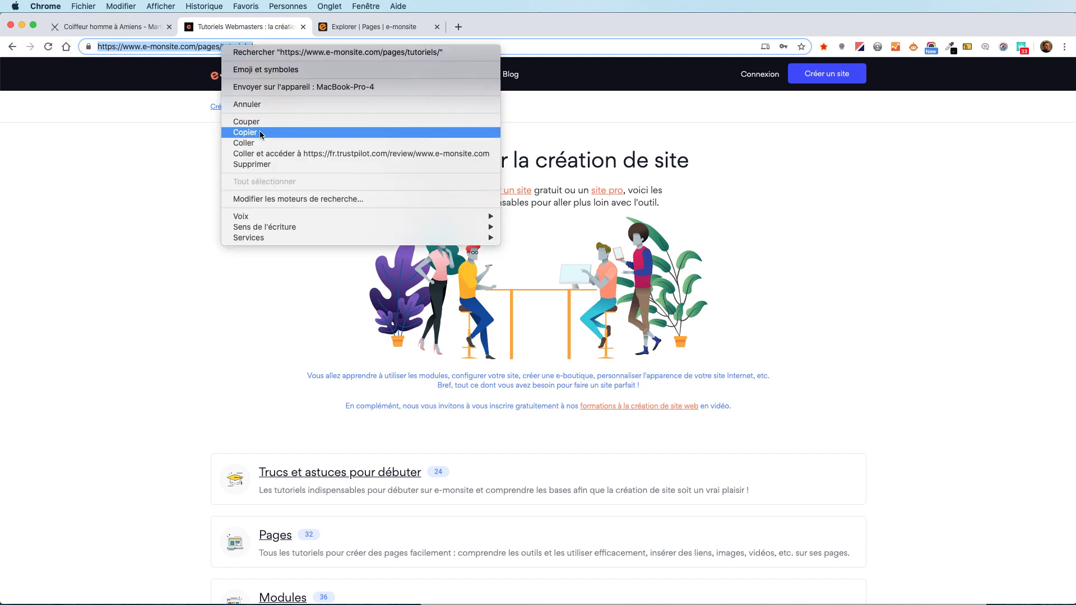
click(260, 132)
Reopen Coiffeur homme in the editor and activate the customer-satisfaction paragraph.
click(372, 29)
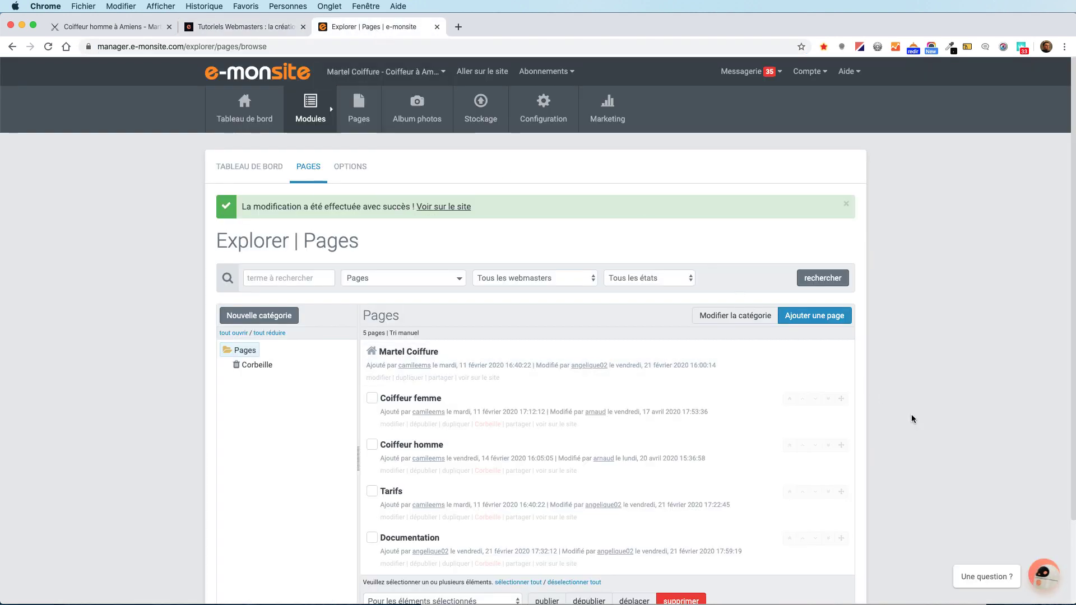
click(391, 470)
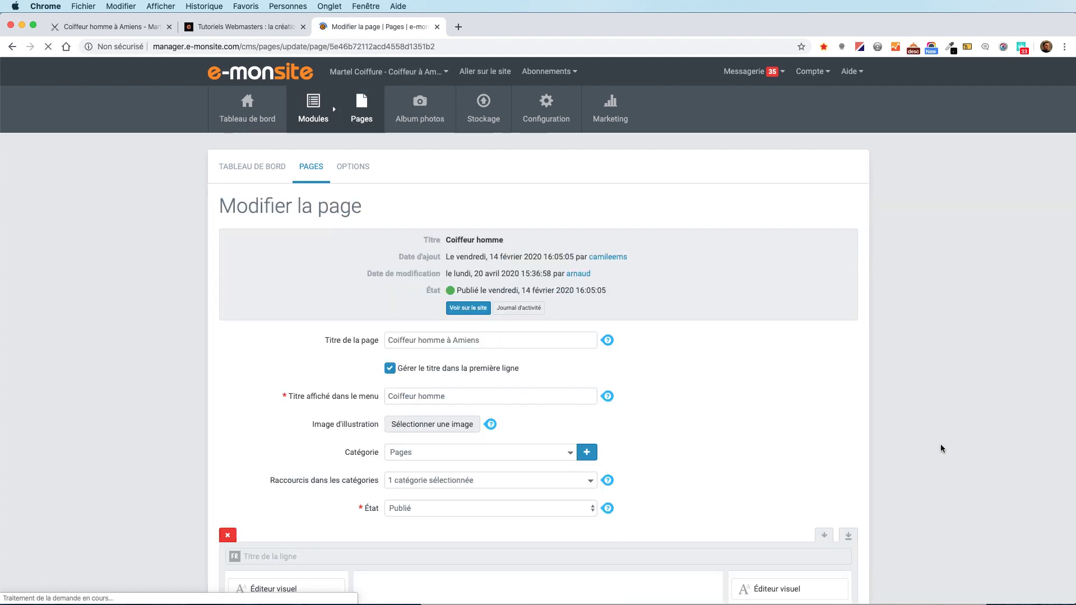
scroll(940, 448, down, 8)
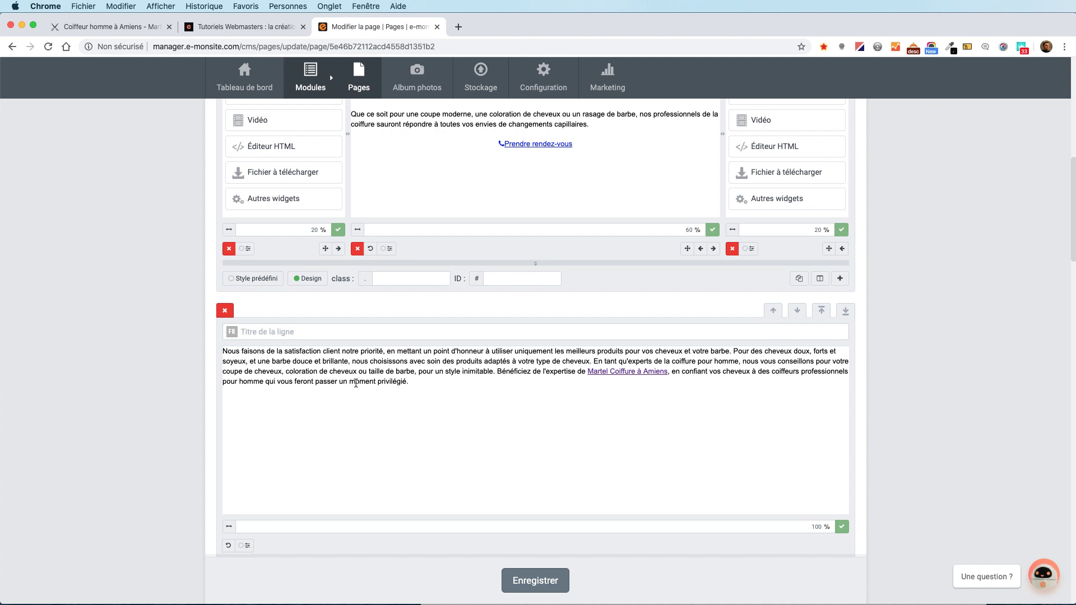
click(347, 383)
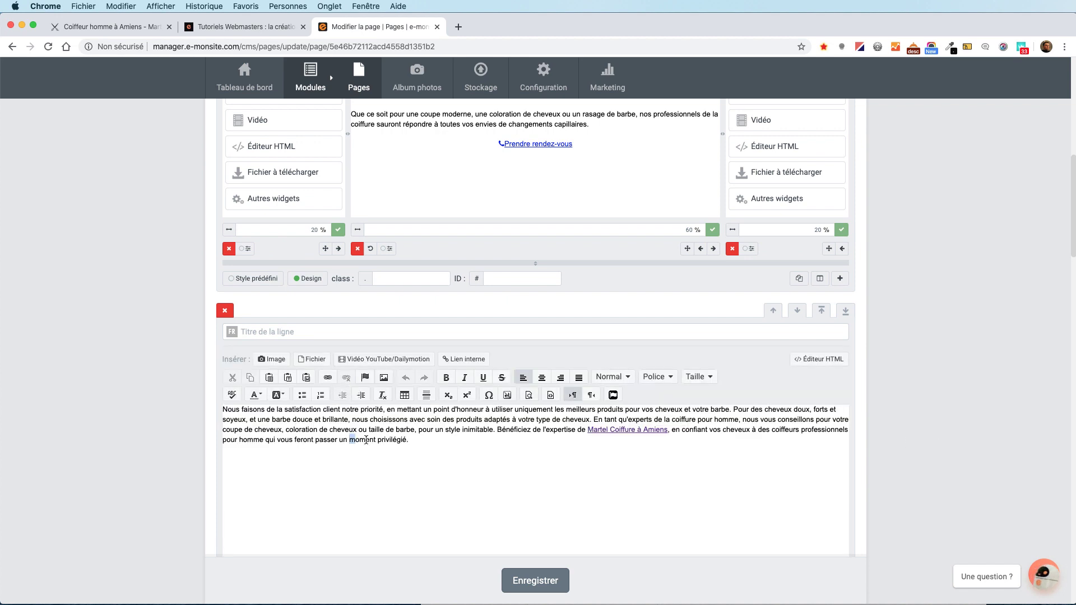
Link 'moment privilégié' to the pasted tutorials URL and save the page.
drag(366, 440, 401, 441)
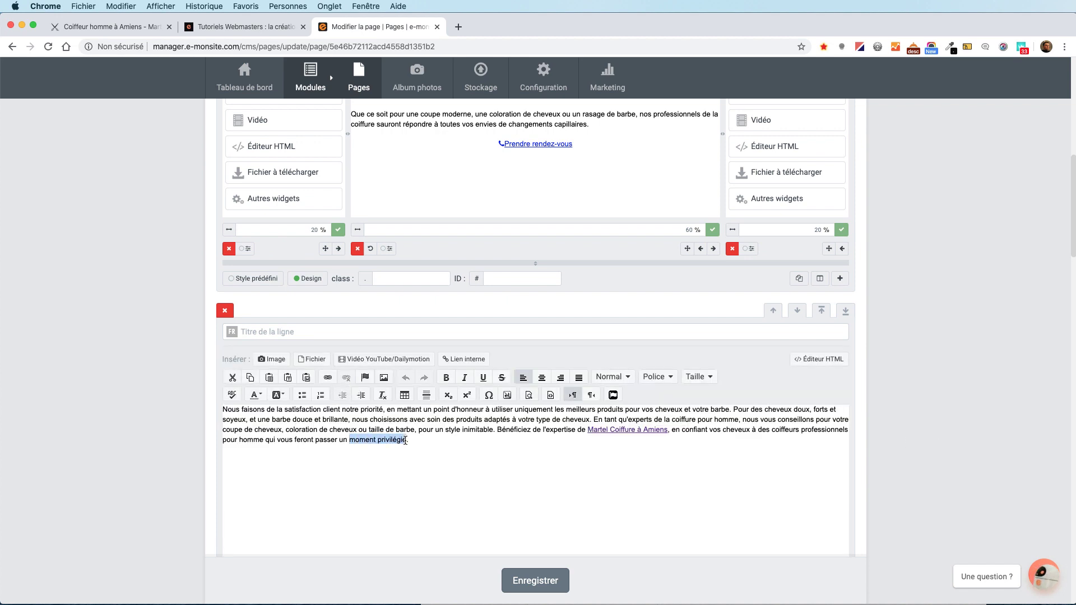
click(327, 378)
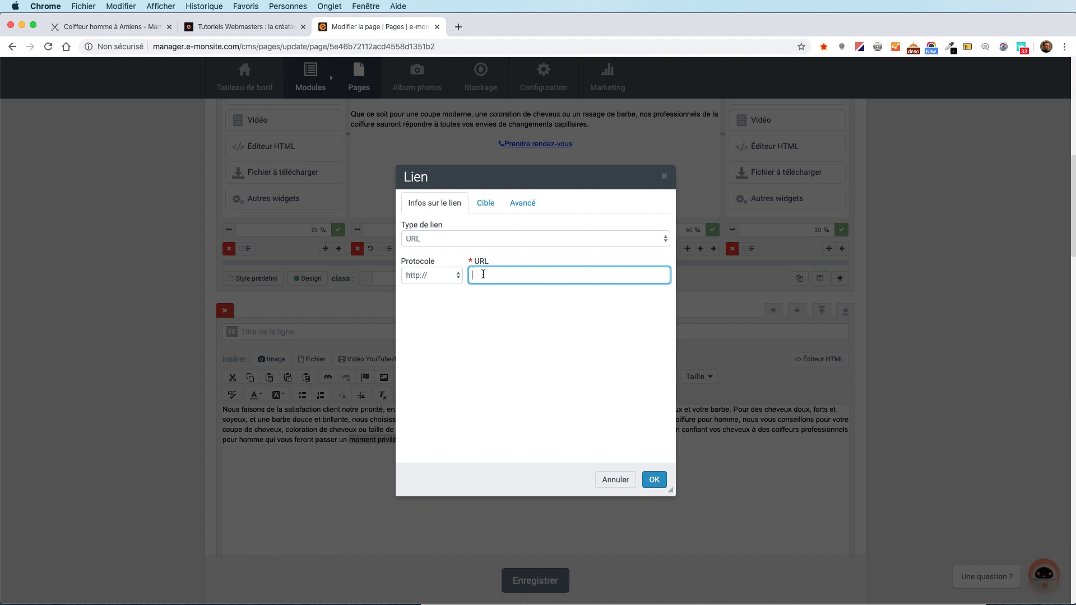
right_click(483, 274)
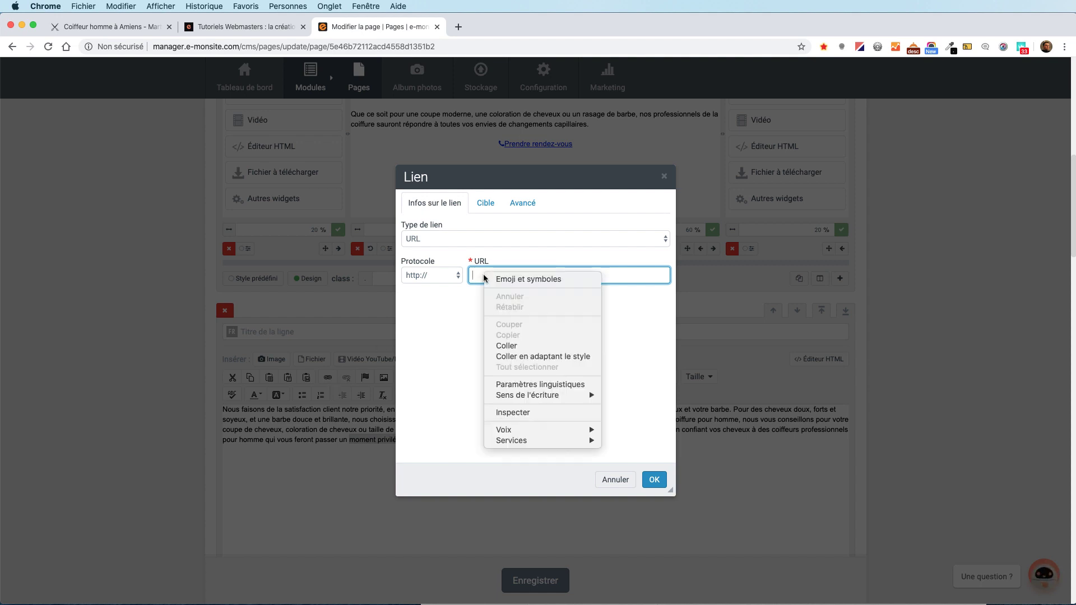
click(531, 344)
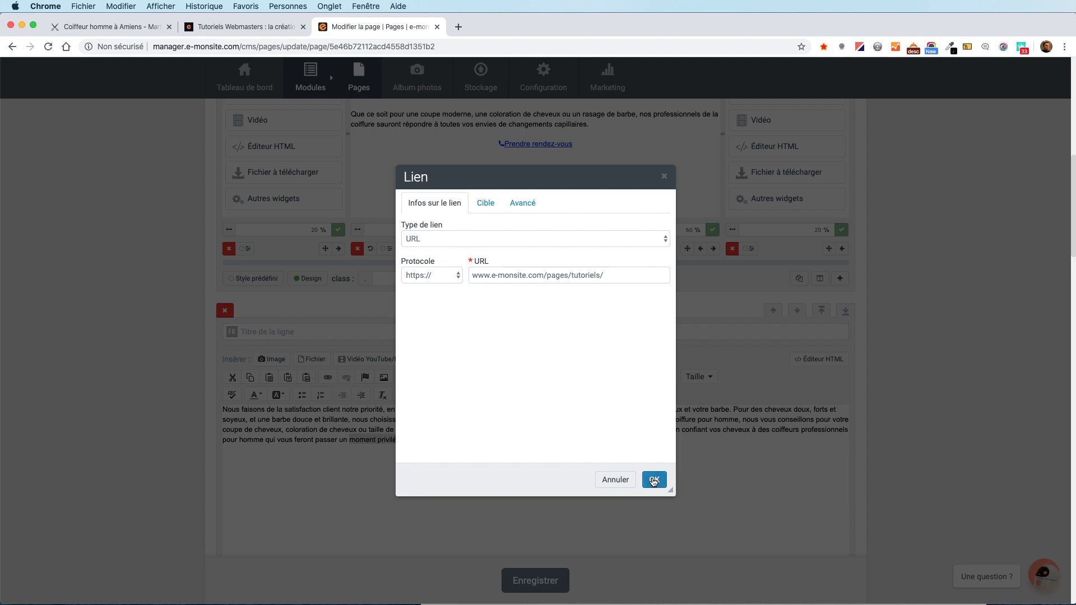
click(653, 480)
click(542, 581)
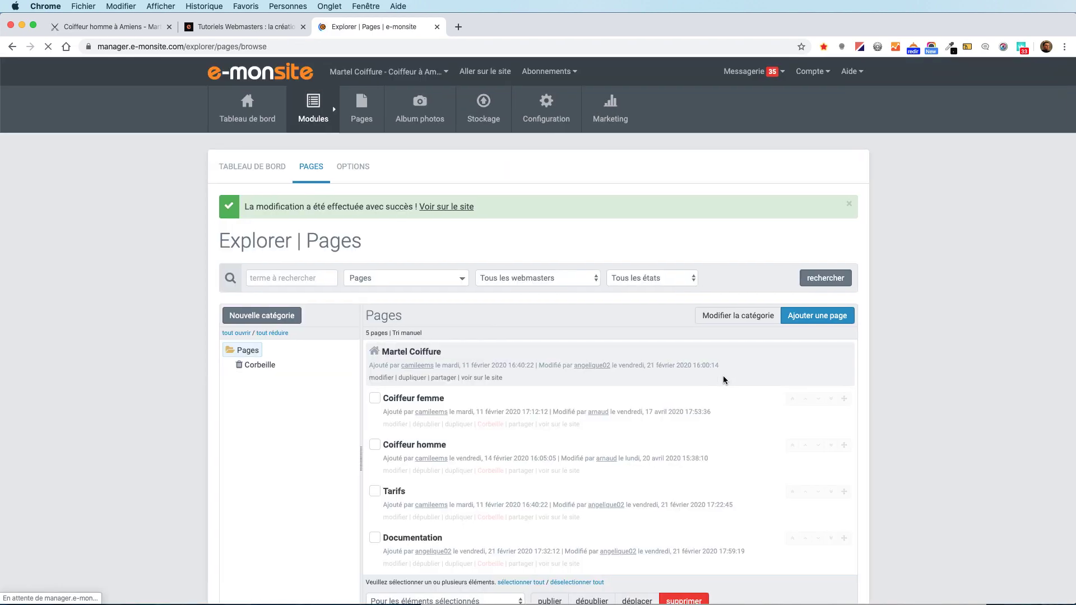
Confirm the live 'moment privilégié' link opens the tutorials page, then reopen Coiffeur homme for editing.
click(443, 212)
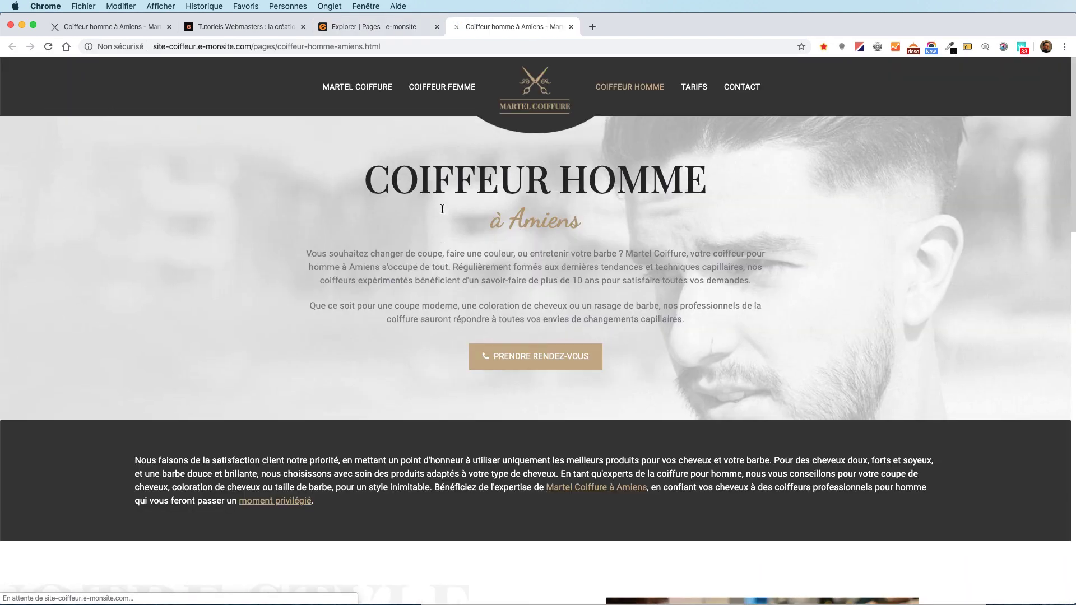
scroll(390, 255, down, 3)
click(277, 343)
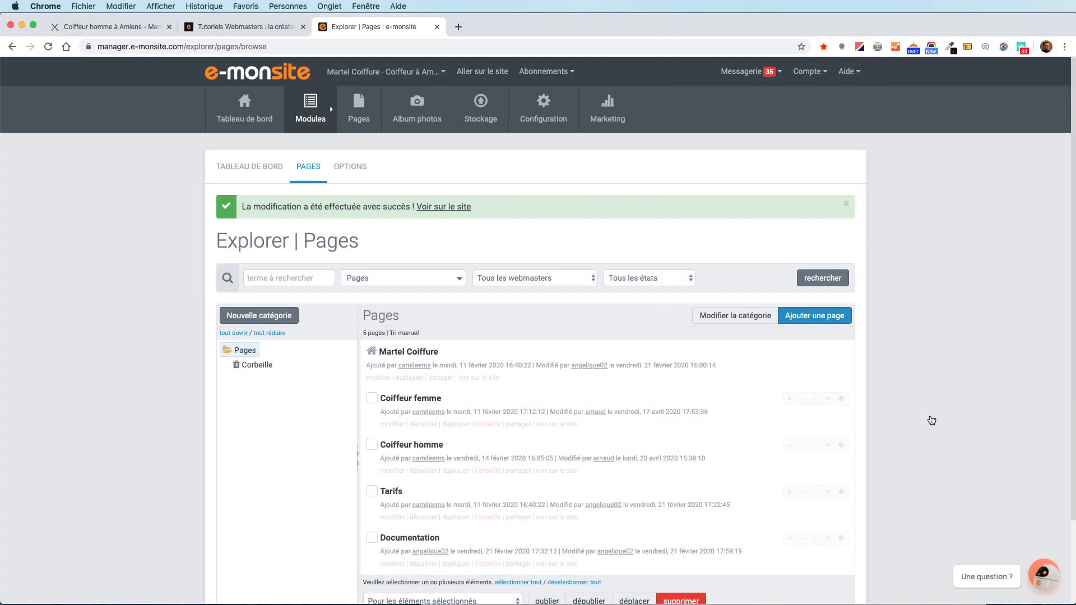
click(393, 471)
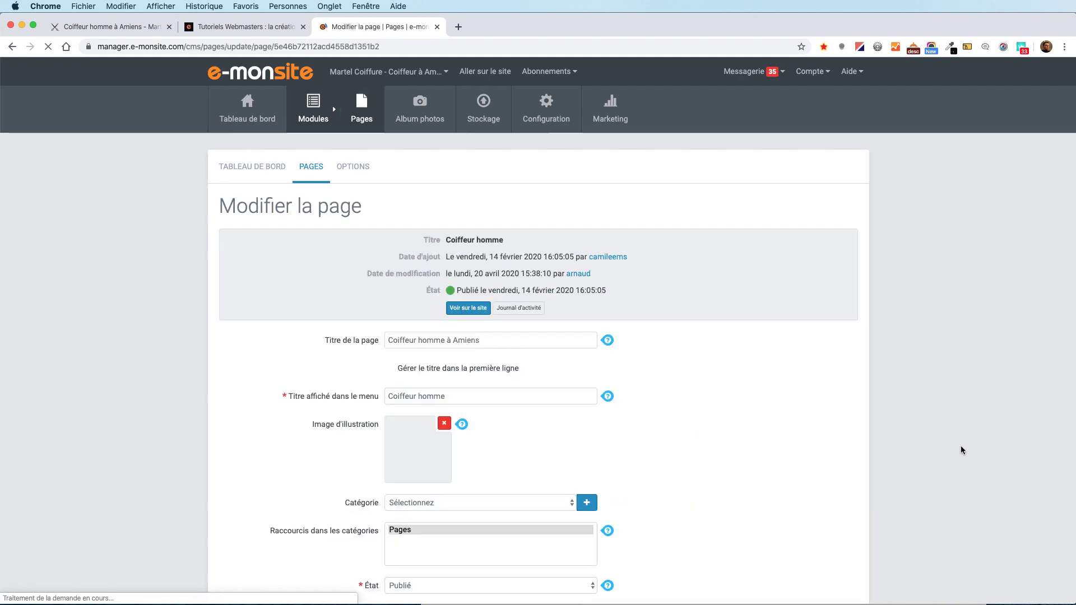
Turn 'Bénéficiez' into an E-mail link to the site's contact address and save the page.
scroll(961, 449, down, 5)
scroll(960, 450, down, 10)
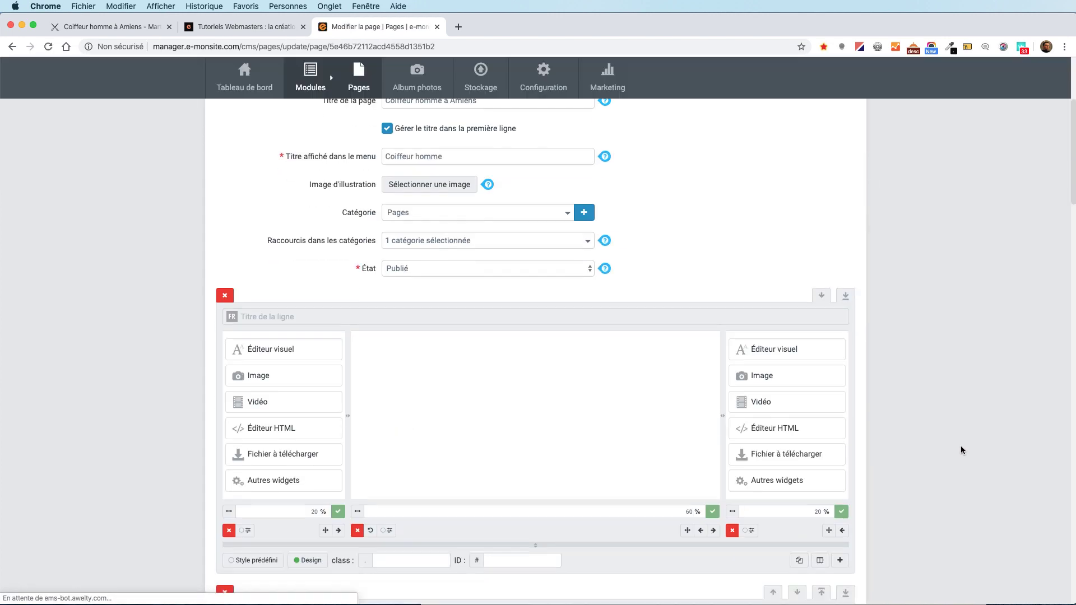
drag(531, 418, 492, 417)
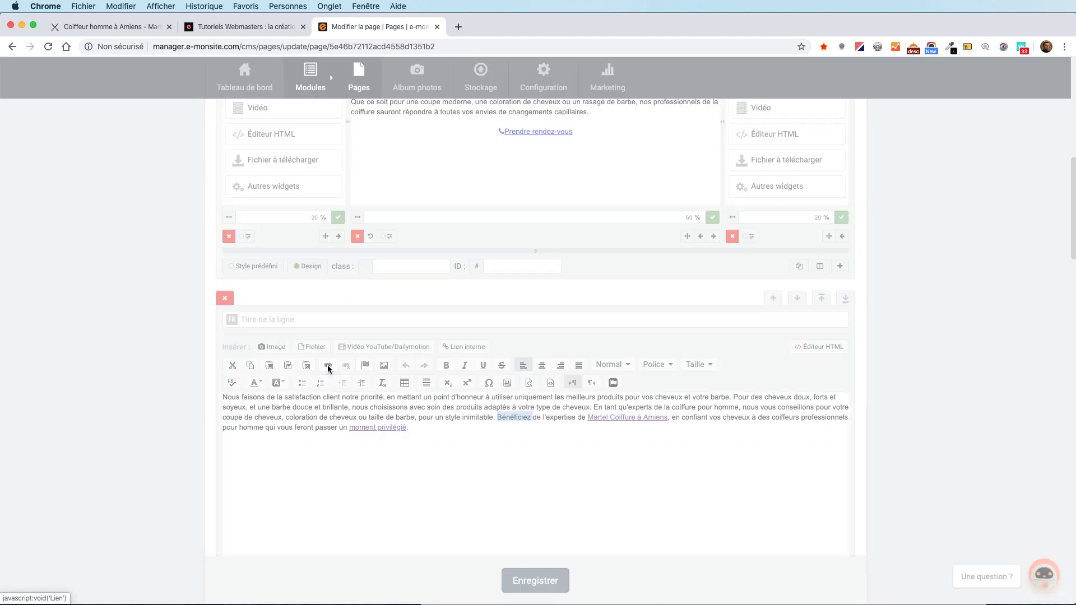
click(328, 365)
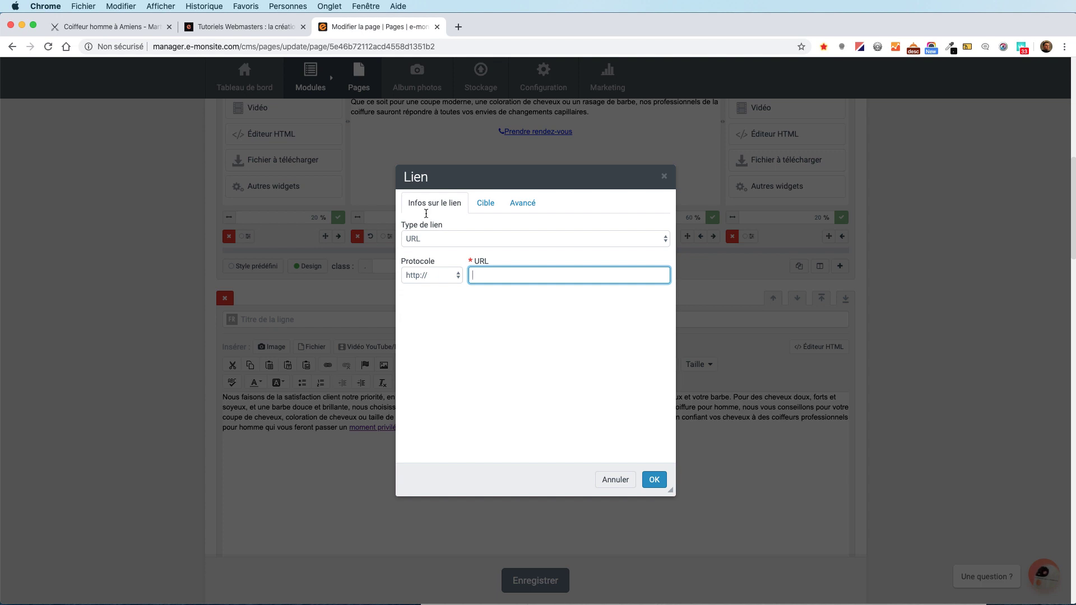
click(455, 237)
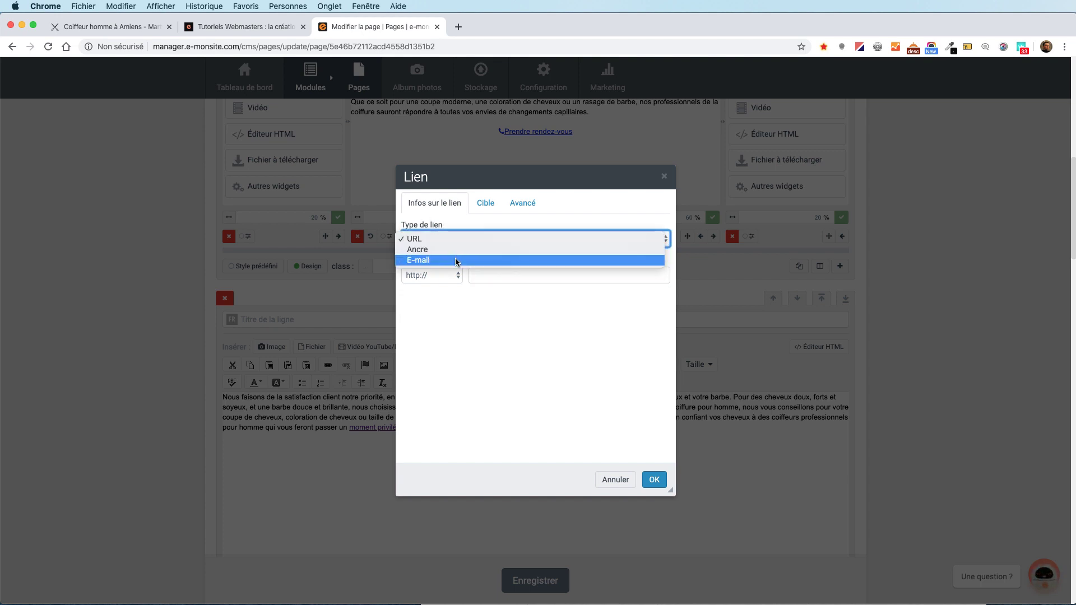
click(454, 261)
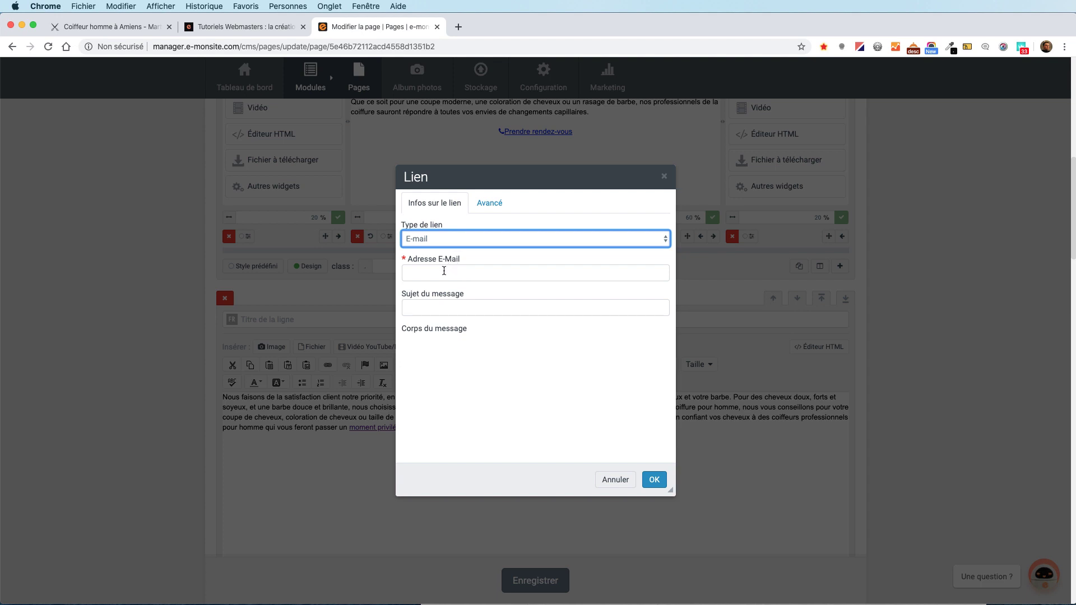
click(444, 272)
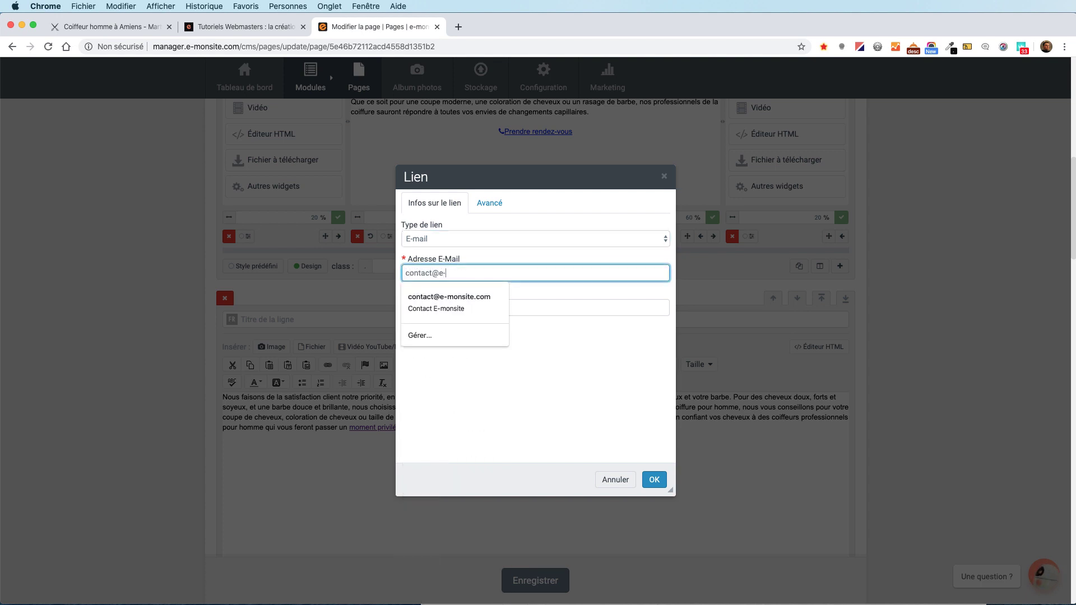
click(472, 309)
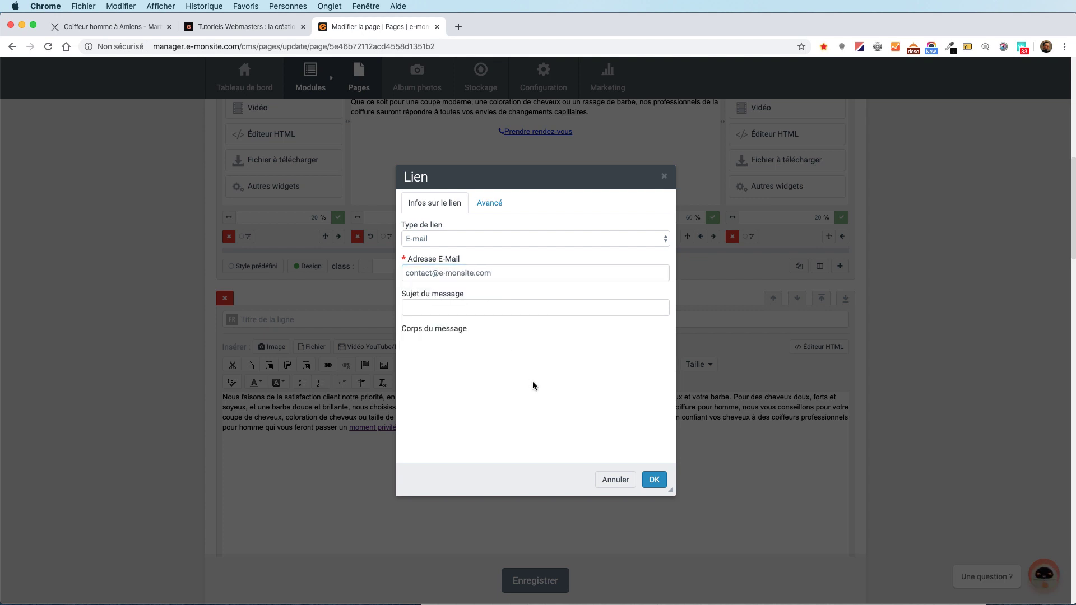
click(653, 480)
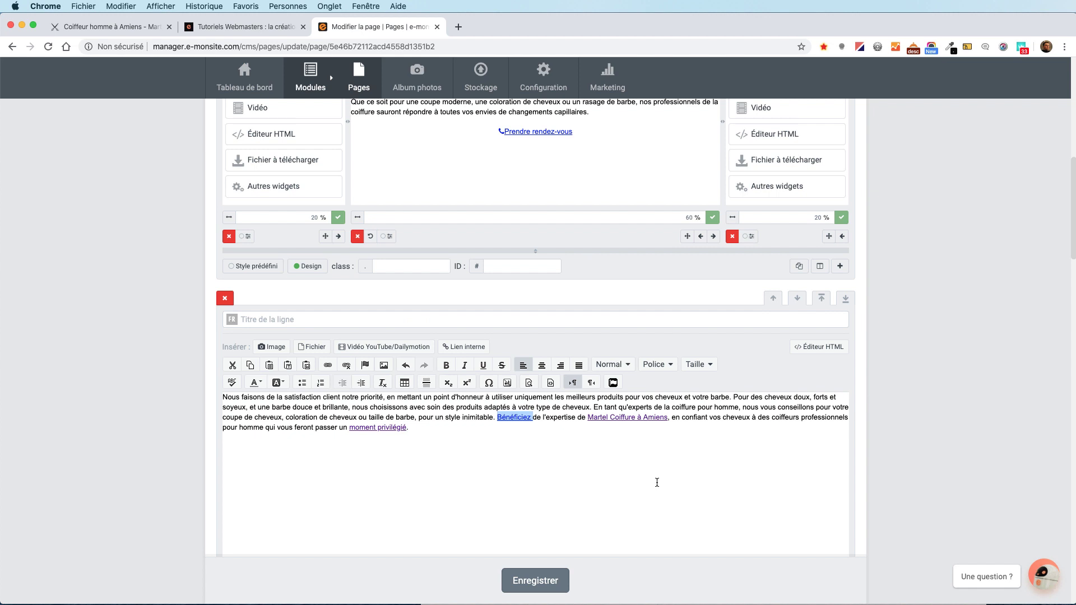
click(548, 583)
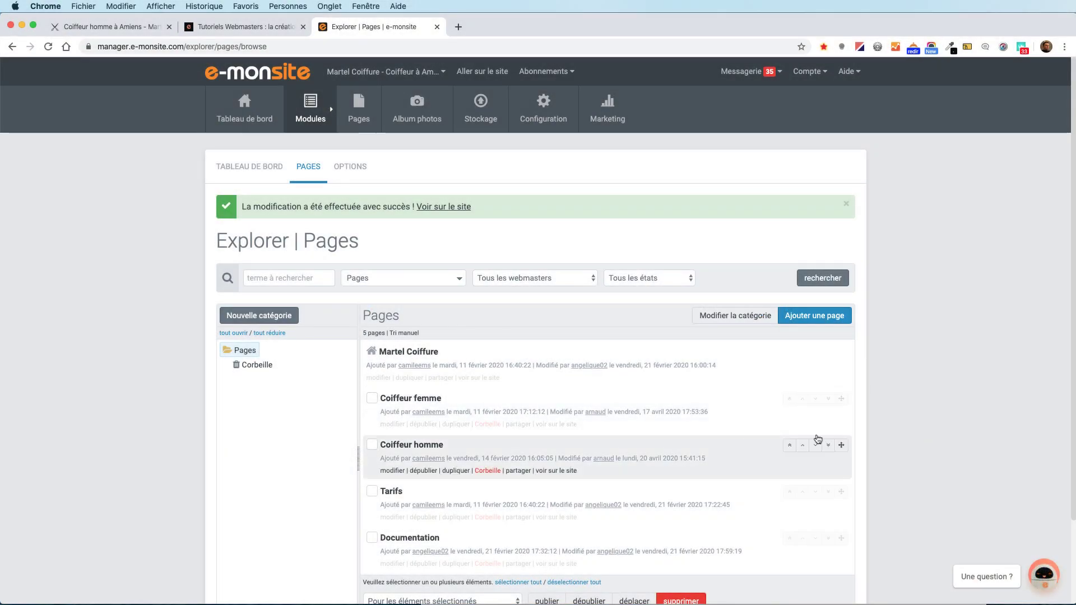
Reopen Coiffeur homme for editing and place the caret at the end of the paragraph.
click(393, 472)
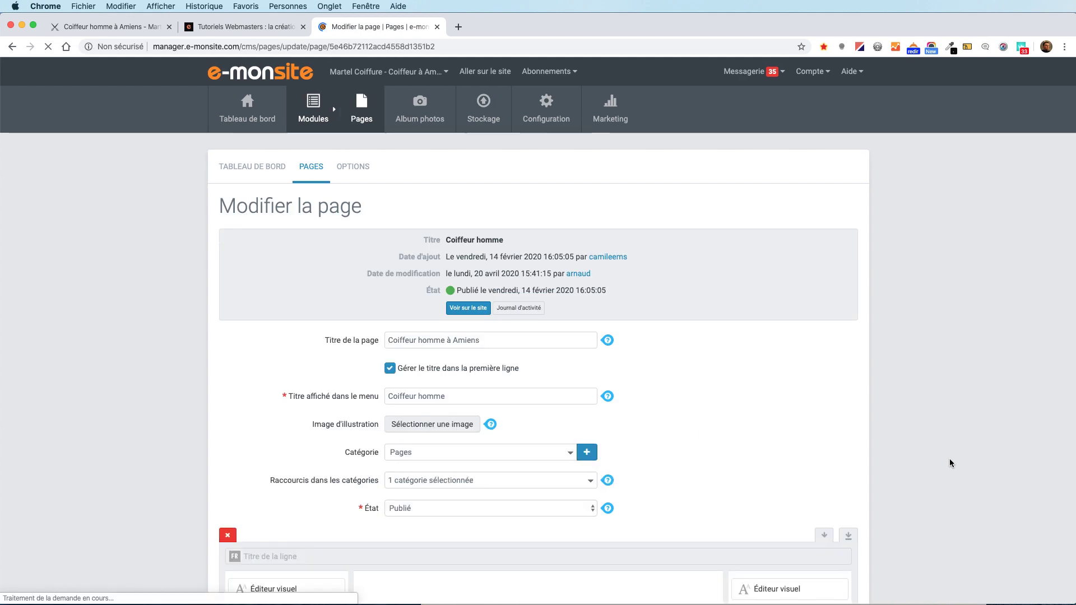
scroll(949, 462, down, 10)
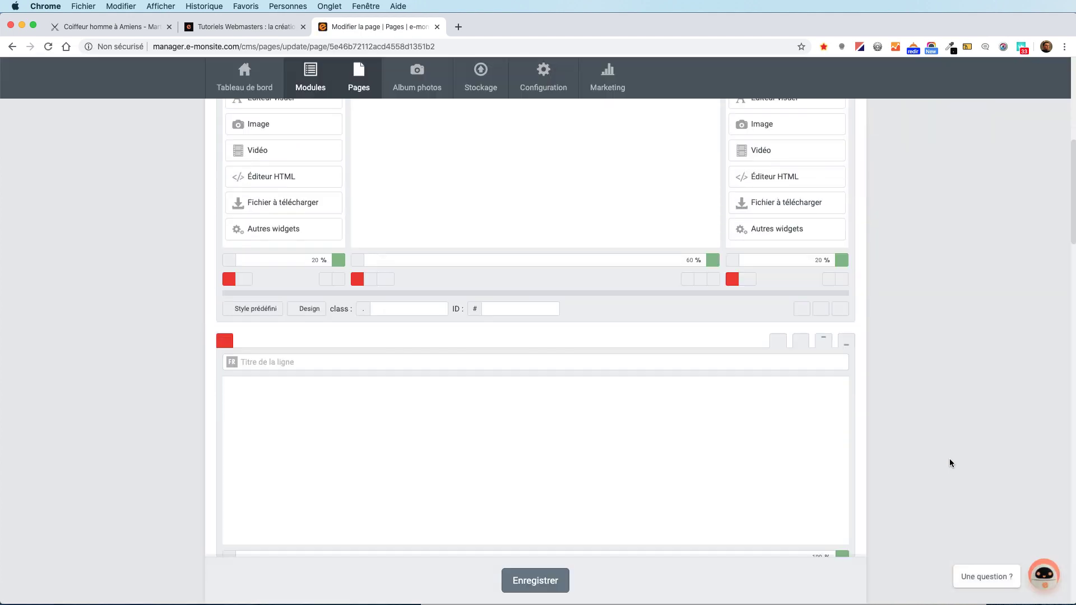
click(655, 485)
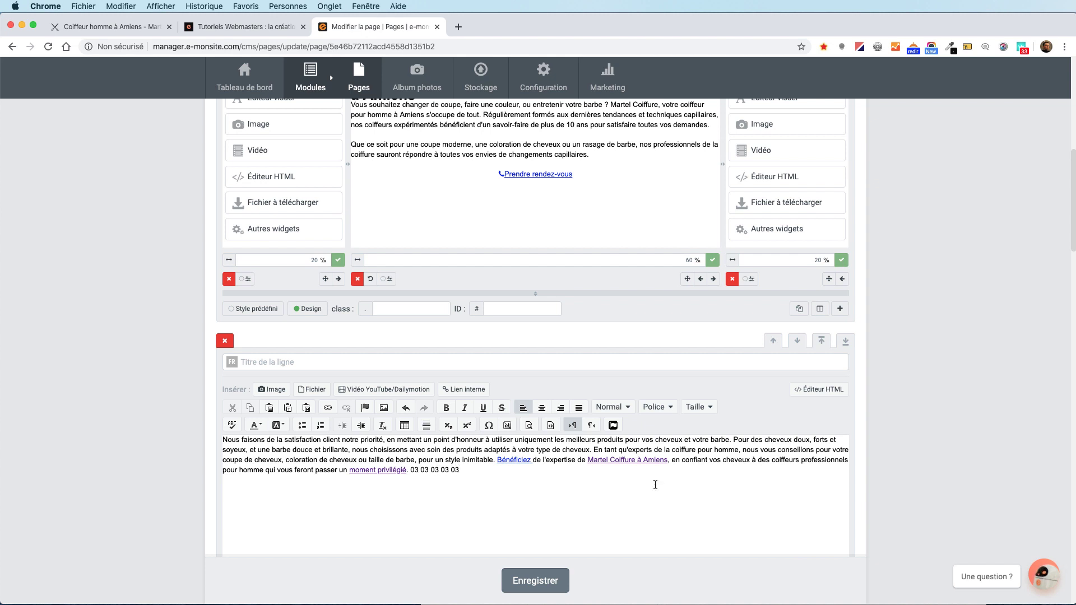
Give the trailing phone number a tel: link using the <autre> protocol, then save.
drag(430, 470, 408, 469)
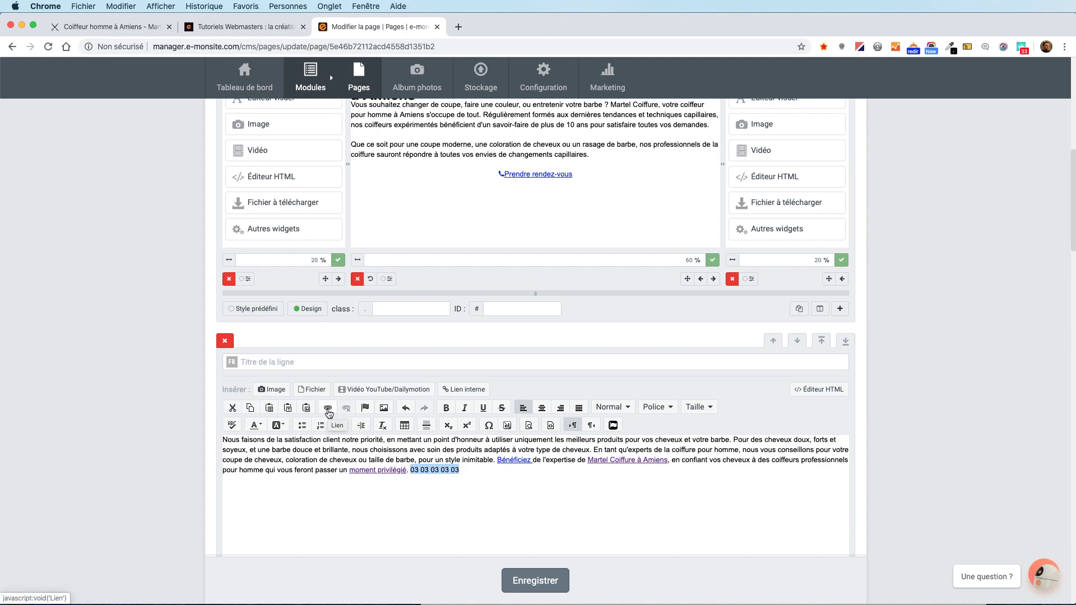
click(328, 409)
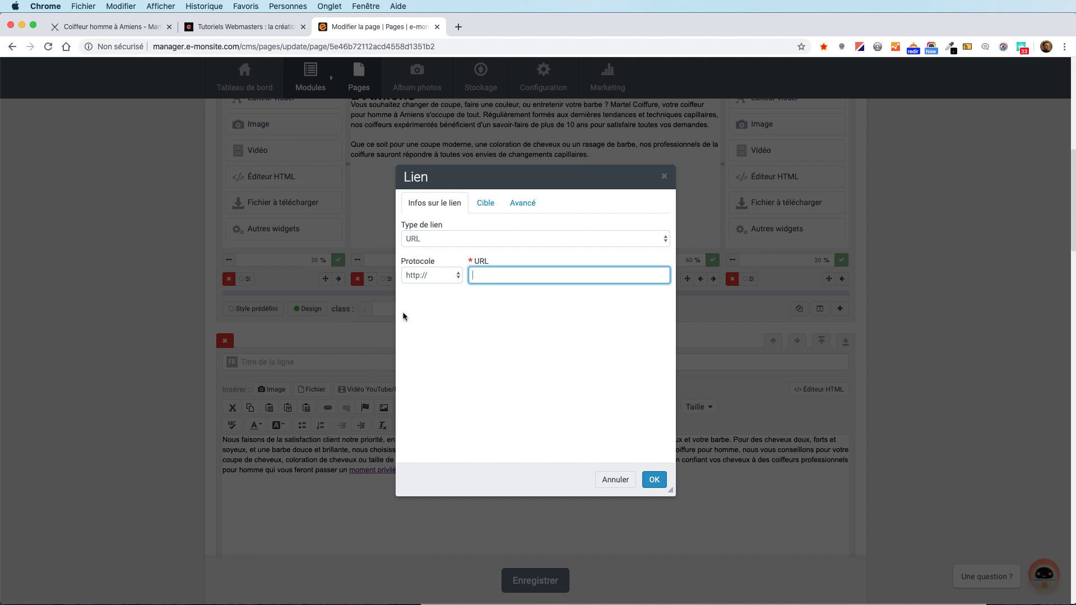
click(430, 277)
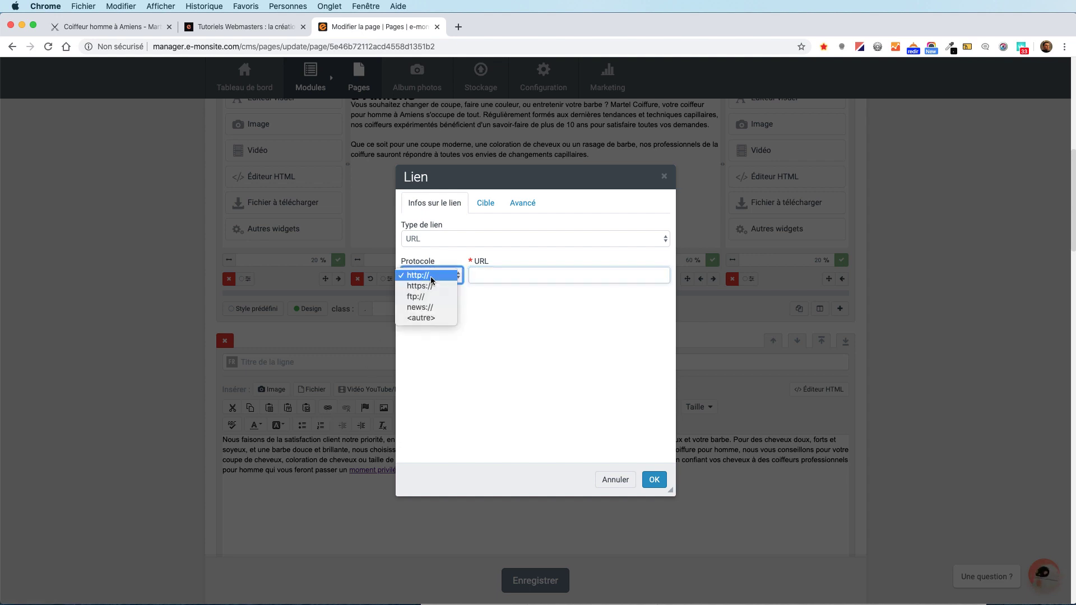
click(434, 317)
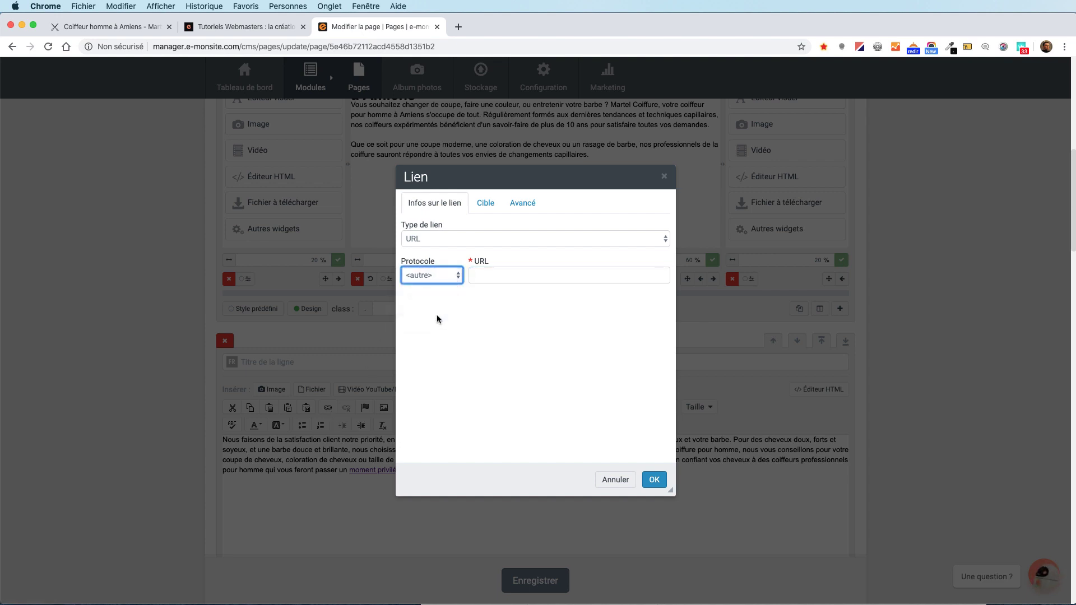
click(485, 273)
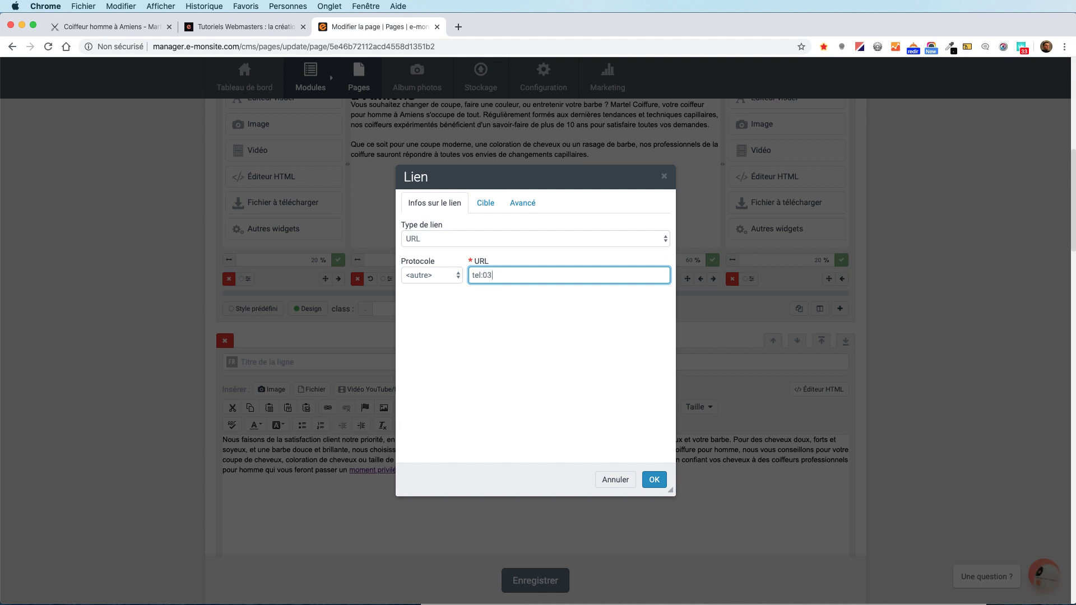
click(654, 480)
click(536, 586)
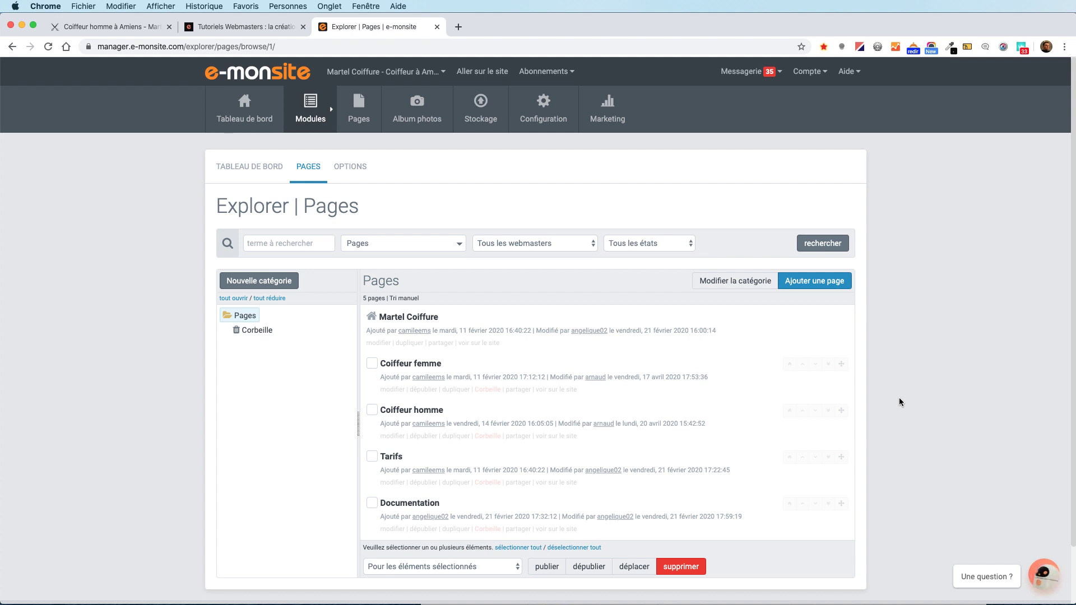
Open Coiffeur homme in the editor, add an empty row and move it up two places, above Barbier.
scroll(898, 402, down, 1)
click(395, 420)
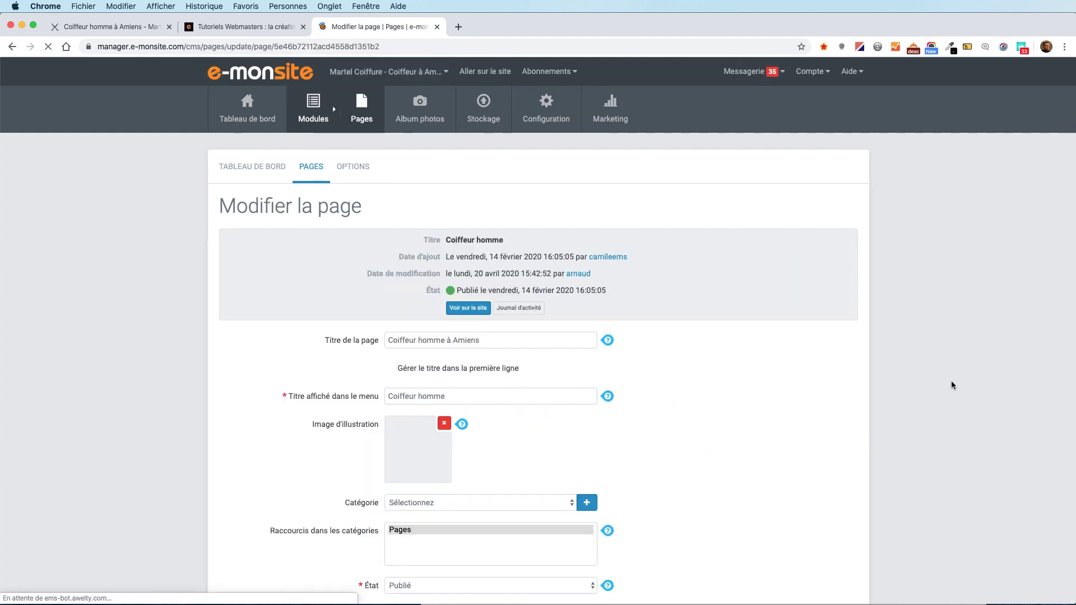
scroll(957, 504, down, 20)
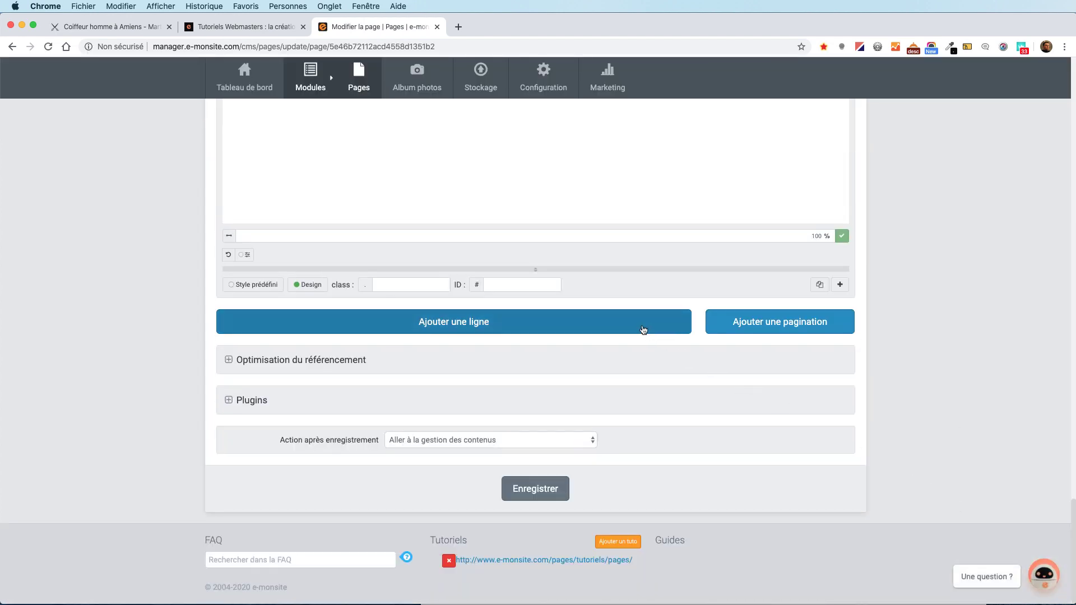
click(675, 329)
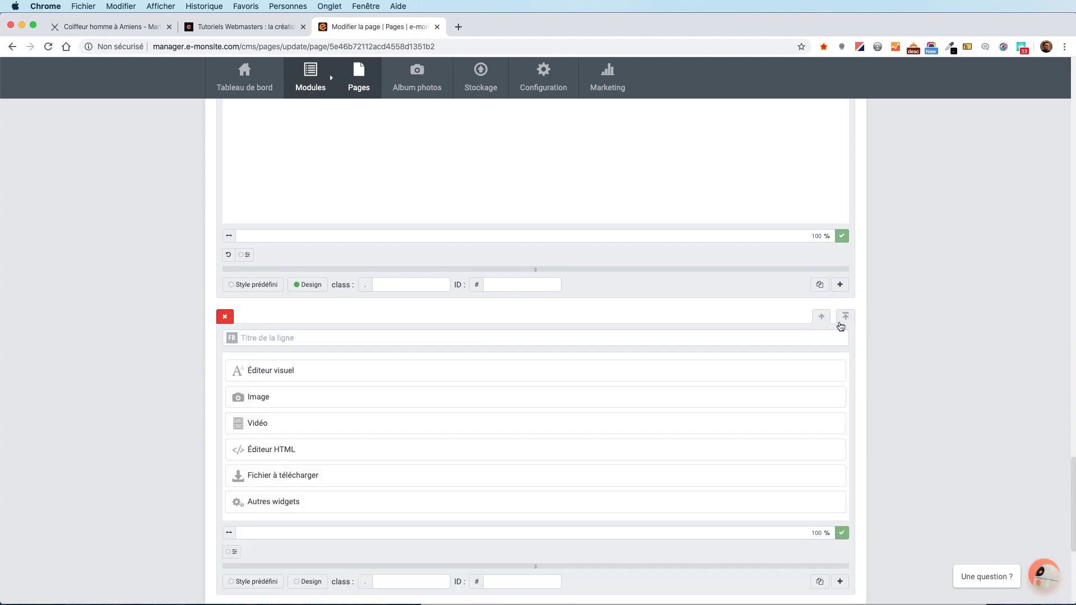
click(822, 318)
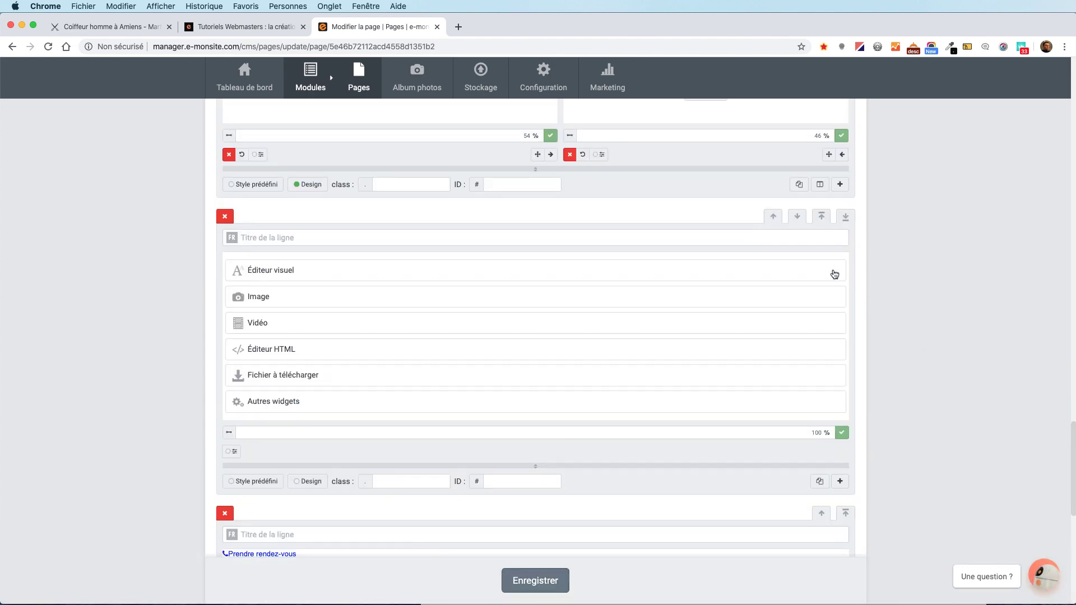
click(772, 216)
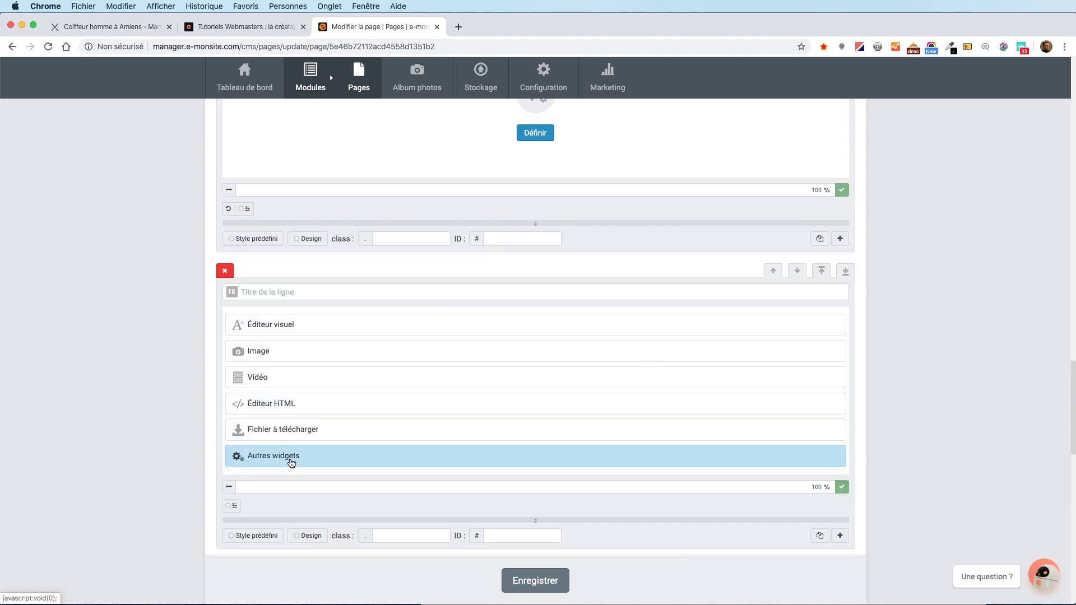
Search the widget catalogue for 'bouton' and open the Bouton widget form for the empty row.
click(290, 461)
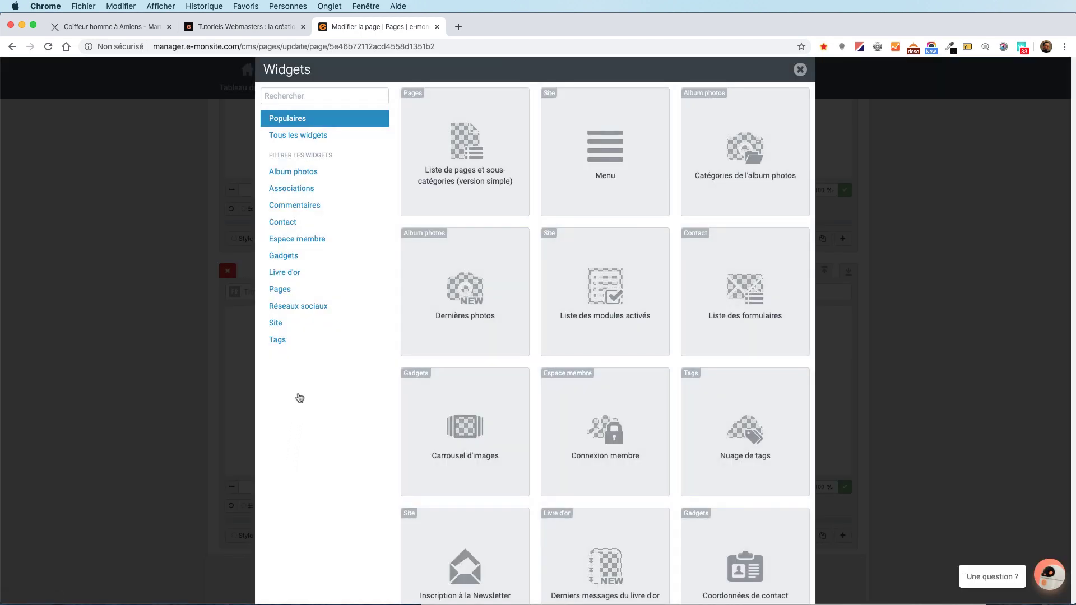
click(332, 96)
text(bouton)
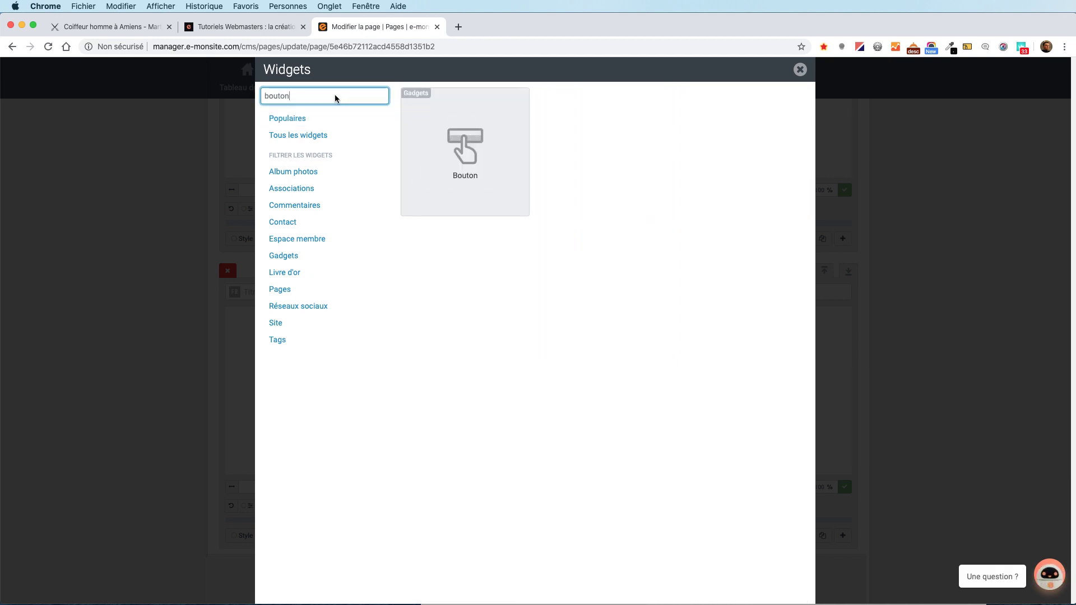
click(480, 170)
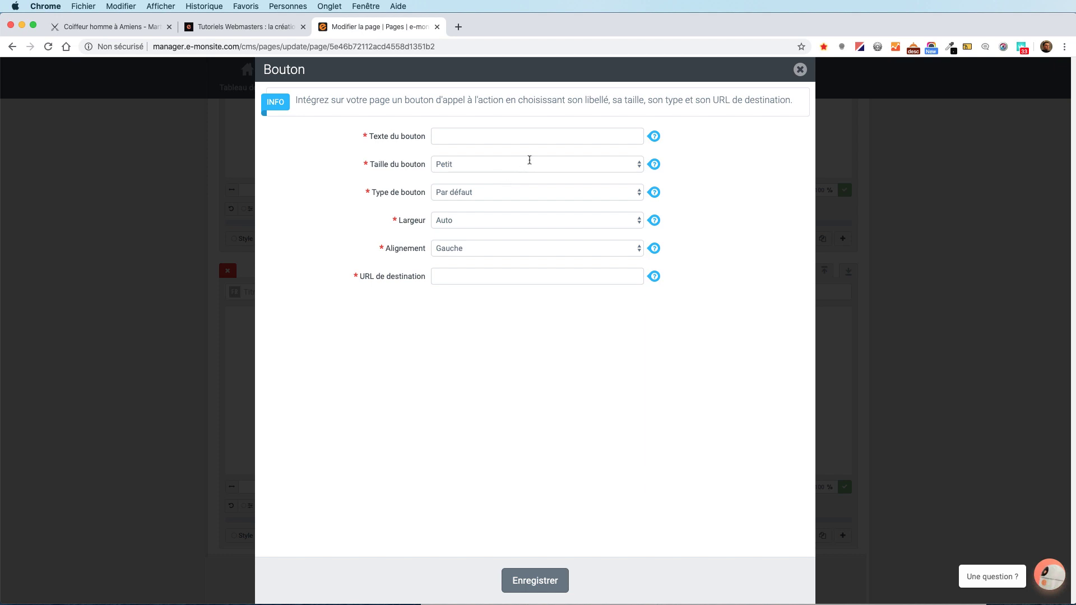
Label the button 'Prendre un rdv', set type Primaire and alignment Centré, then return to the tutorials page.
click(564, 137)
text(P)
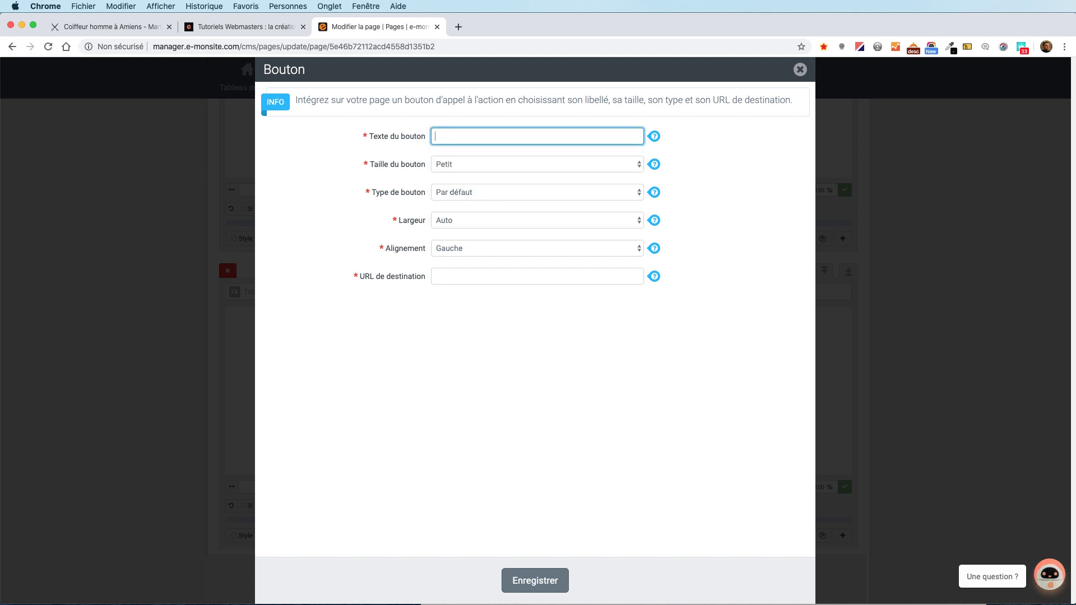
text(rn)
key(BackSpace)
key(BackSpace)
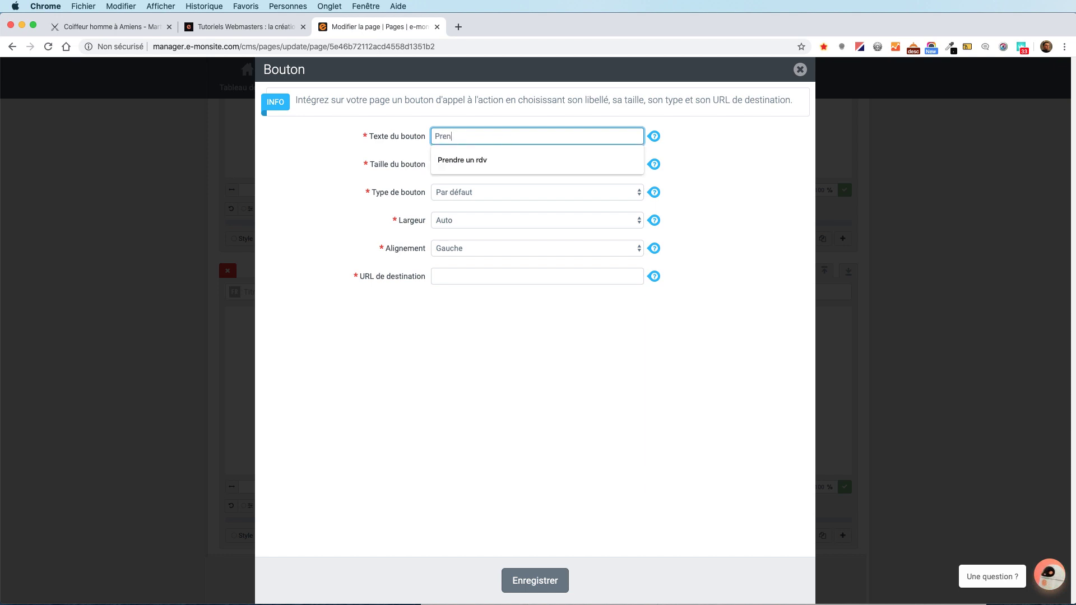
text(en)
key(Down)
key(Return)
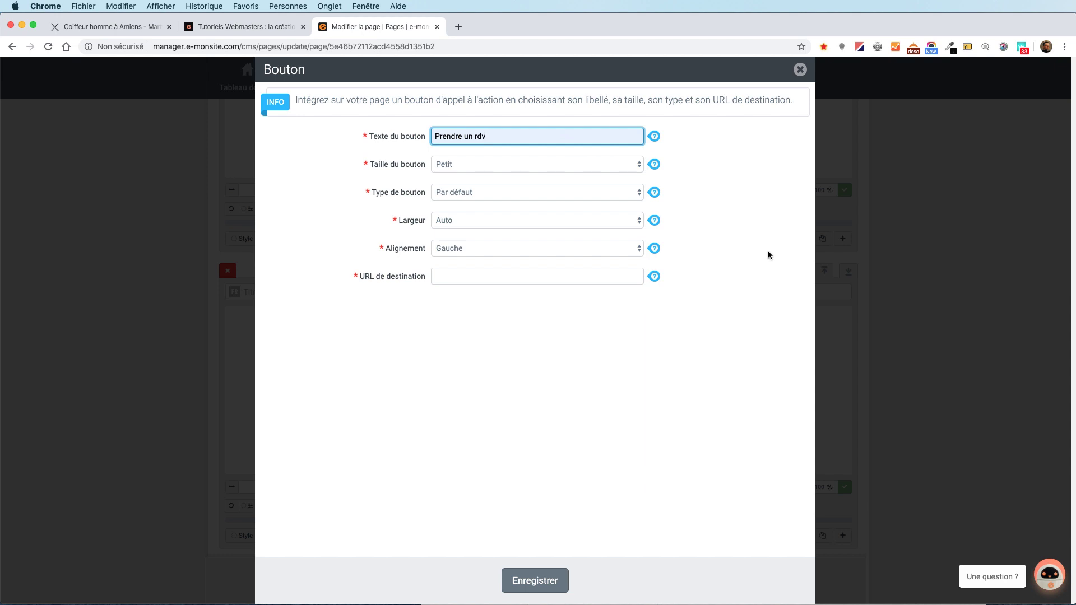
click(557, 194)
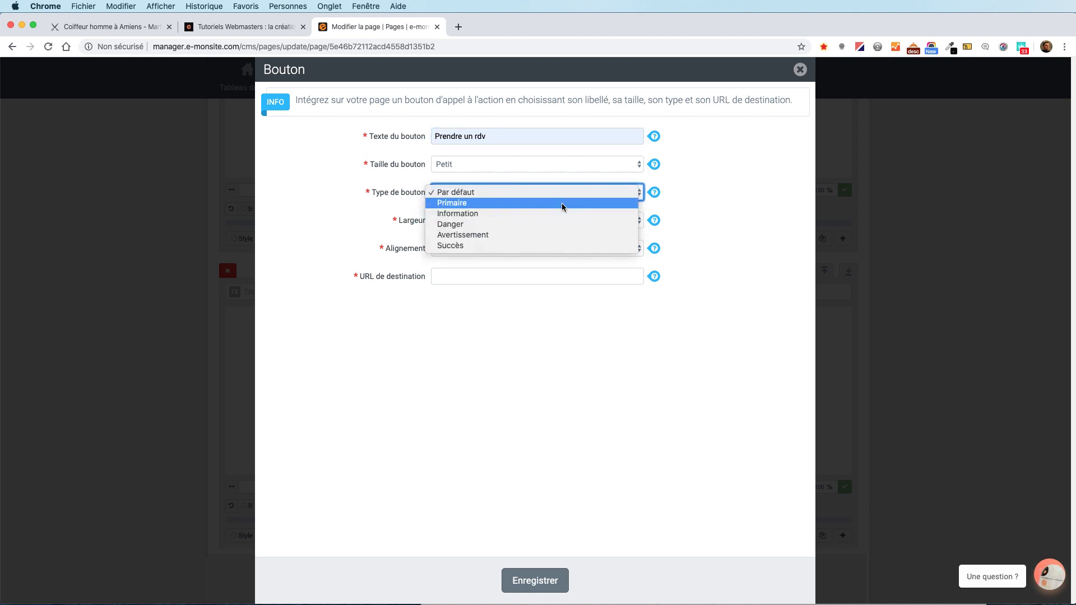
click(561, 203)
click(504, 248)
click(503, 259)
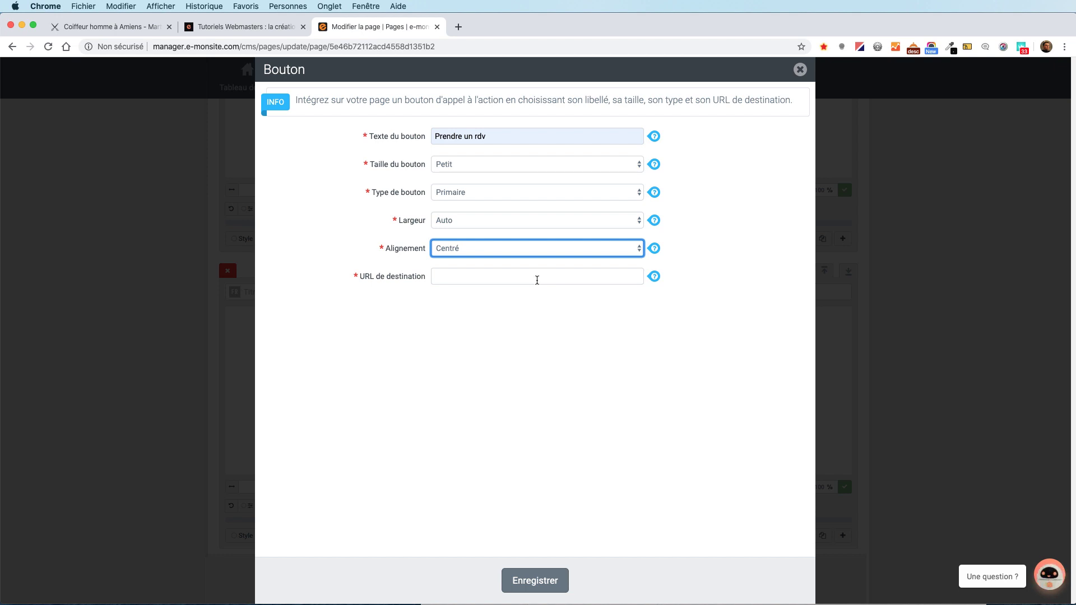
click(275, 30)
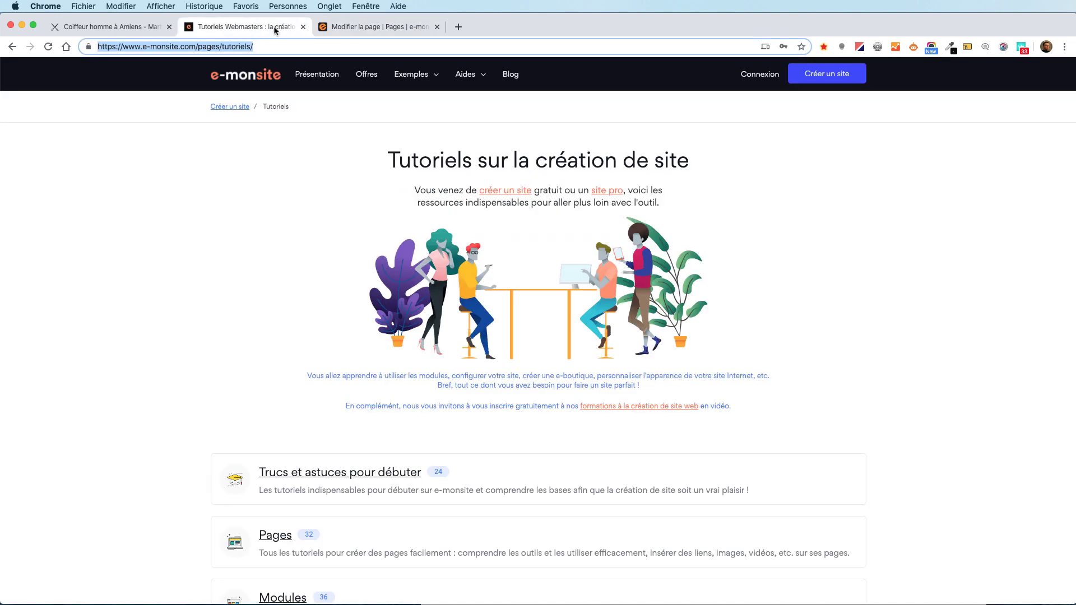
right_click(195, 49)
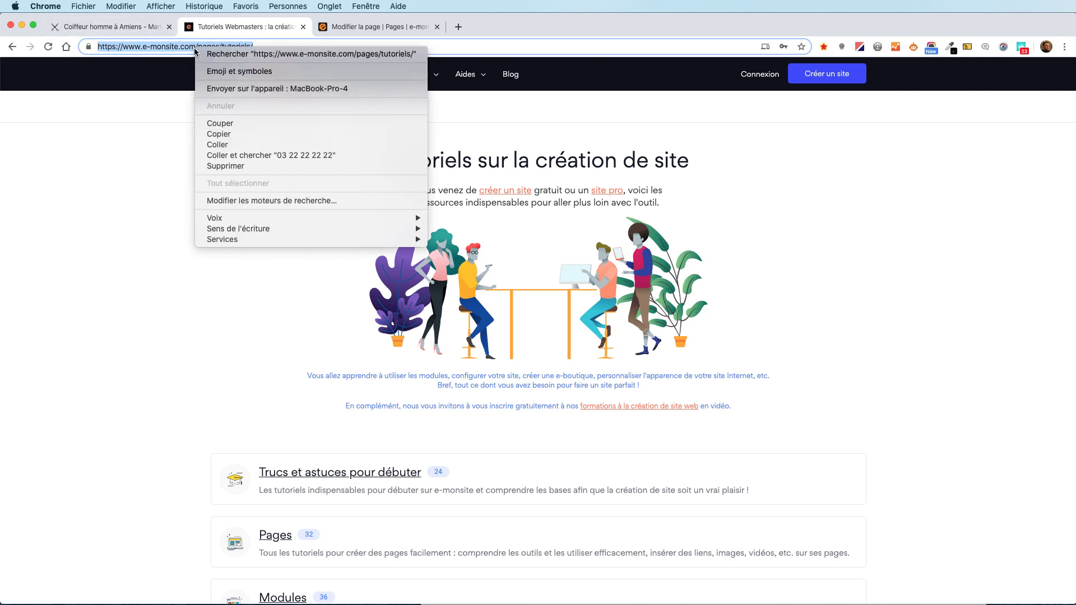
click(250, 133)
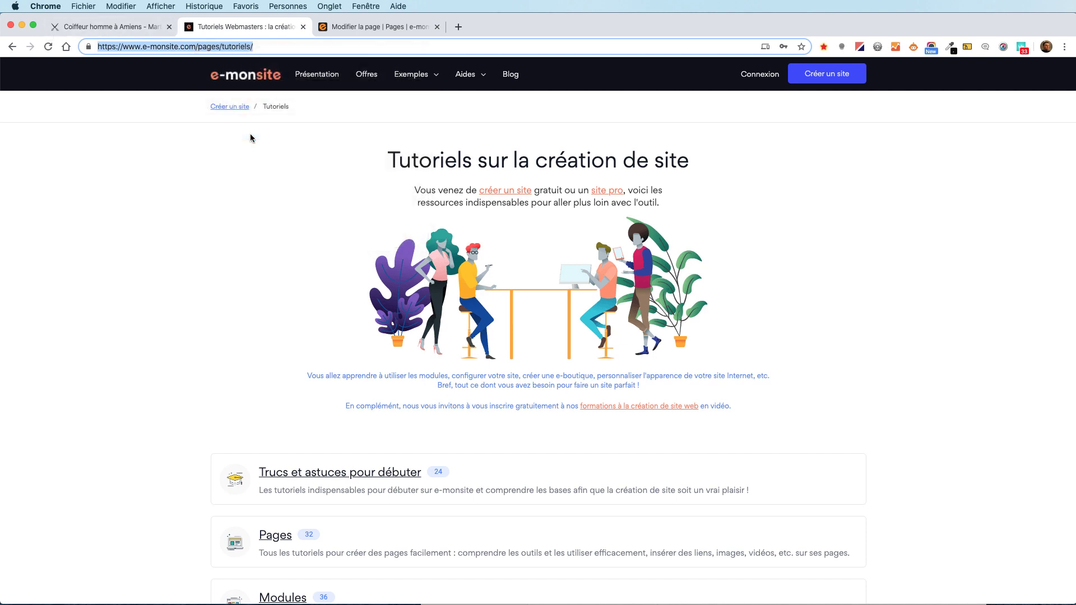
click(394, 29)
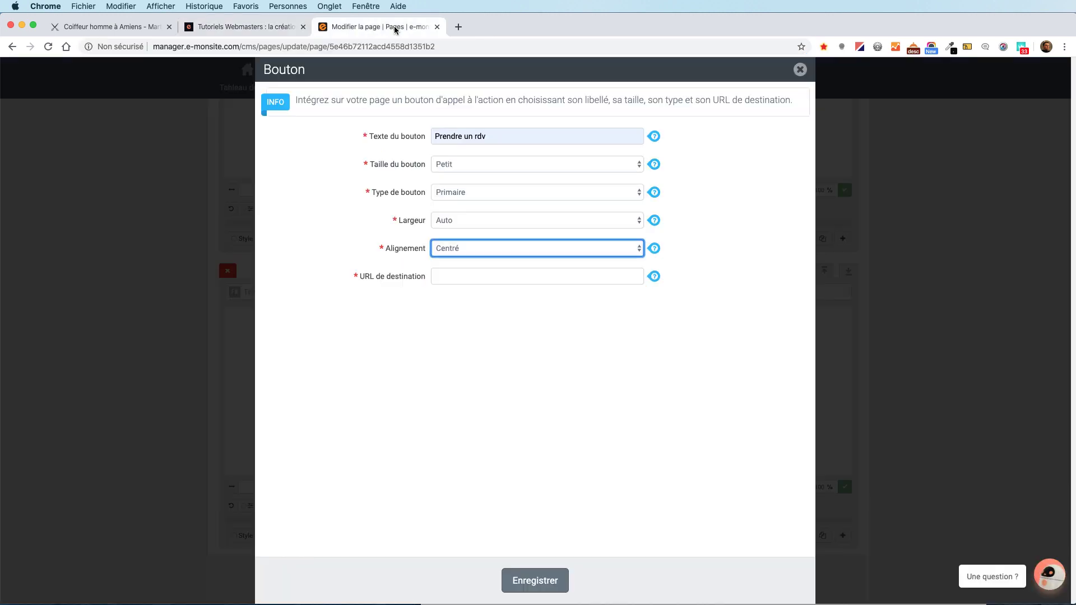
click(448, 275)
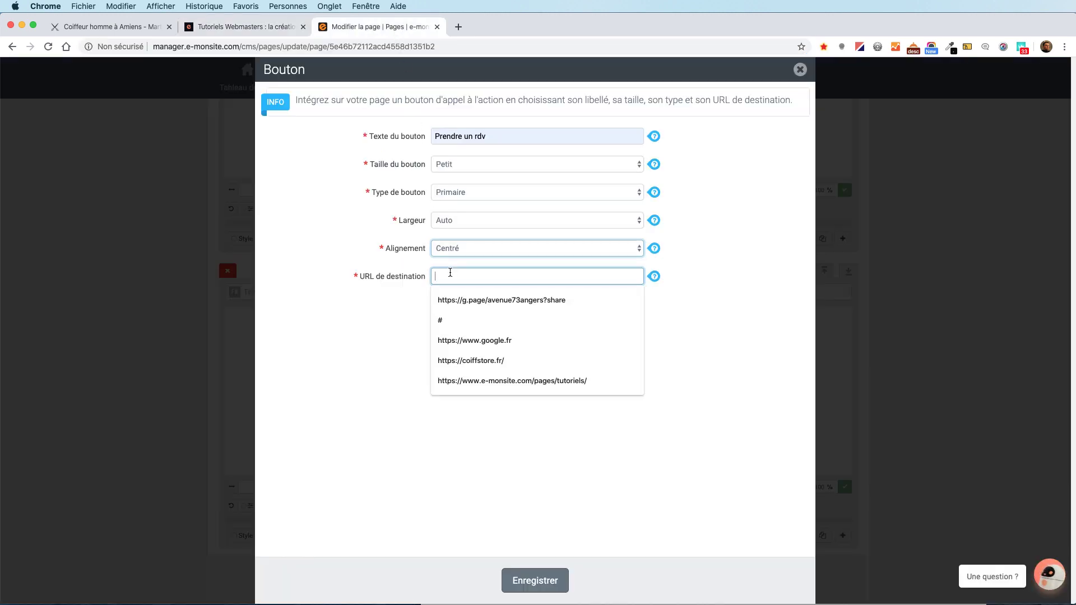
right_click(450, 275)
click(476, 343)
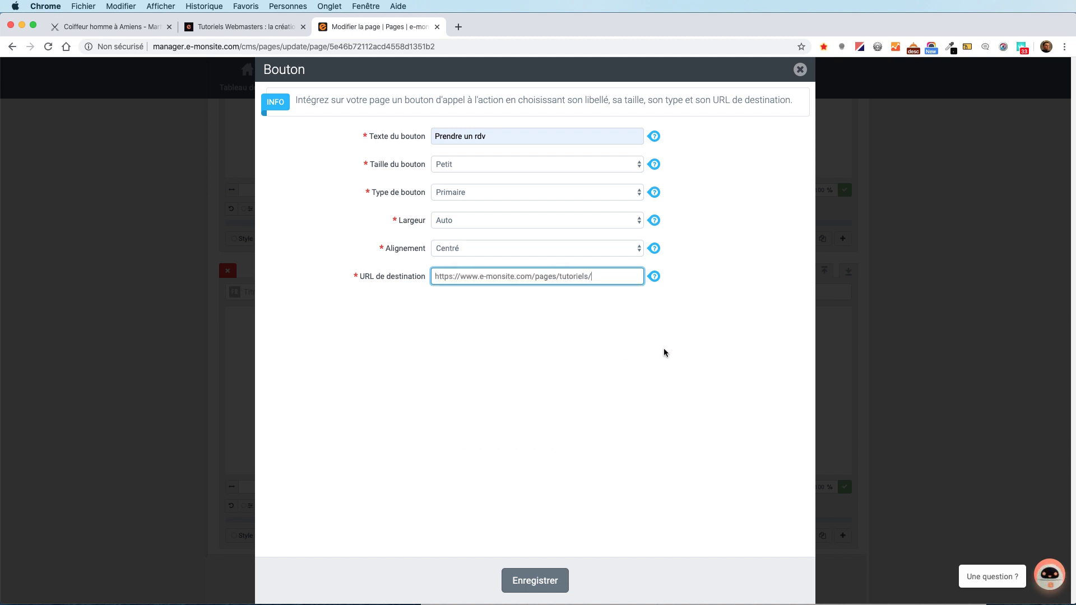
click(551, 580)
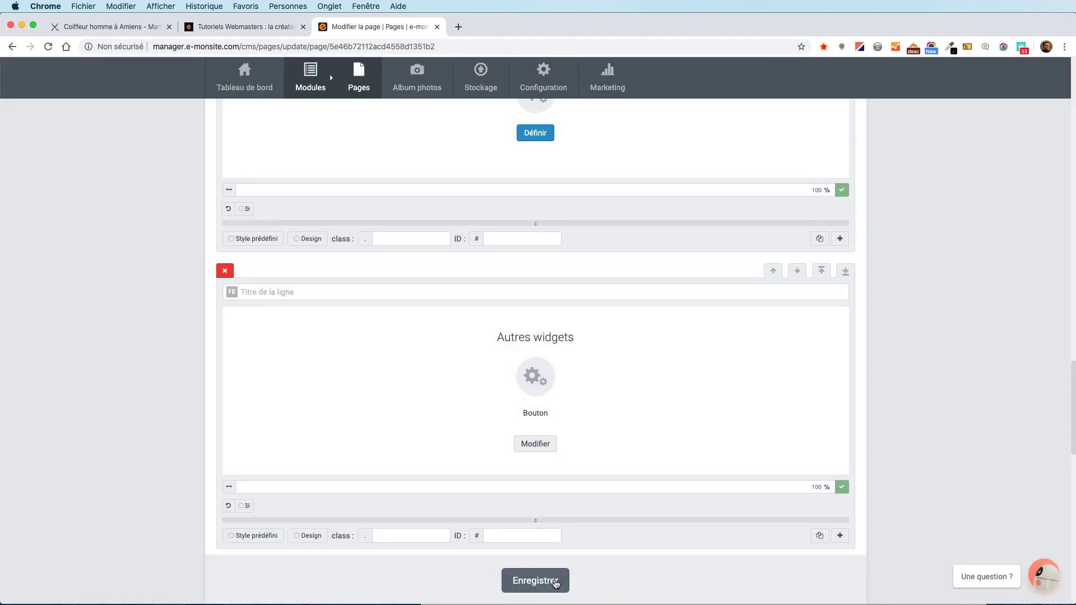
click(554, 582)
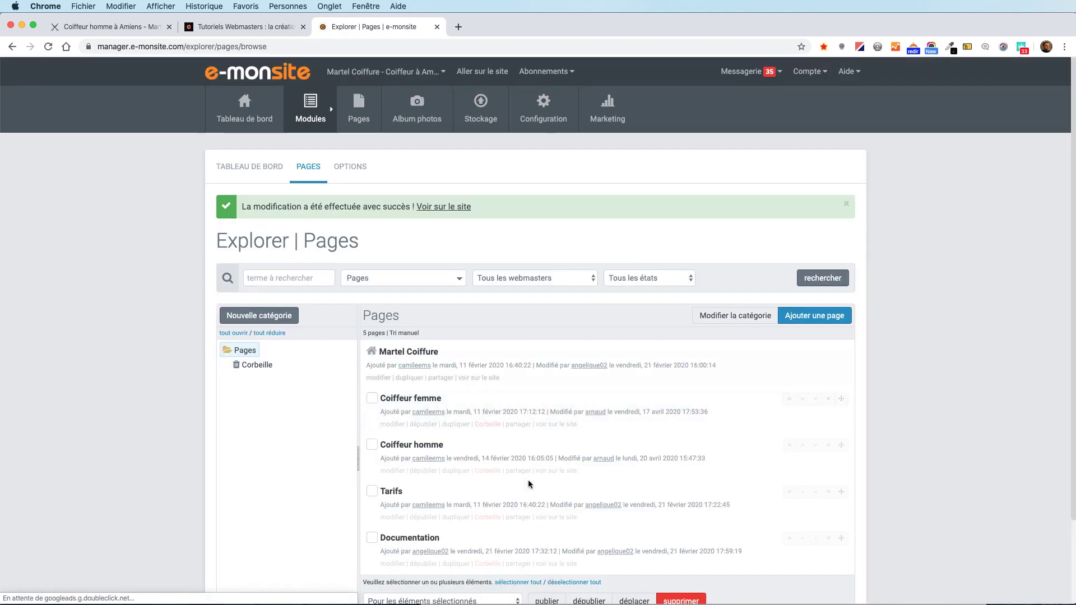
View the saved page on the live site, then reopen Coiffeur homme and scroll to the Coupe de cheveux homme image.
click(455, 206)
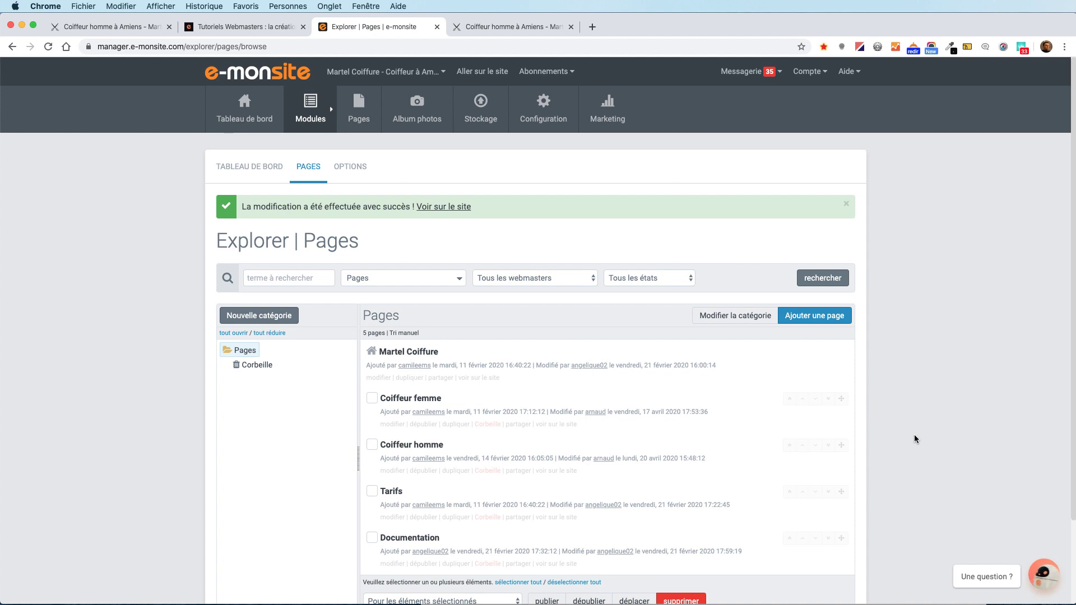
click(451, 471)
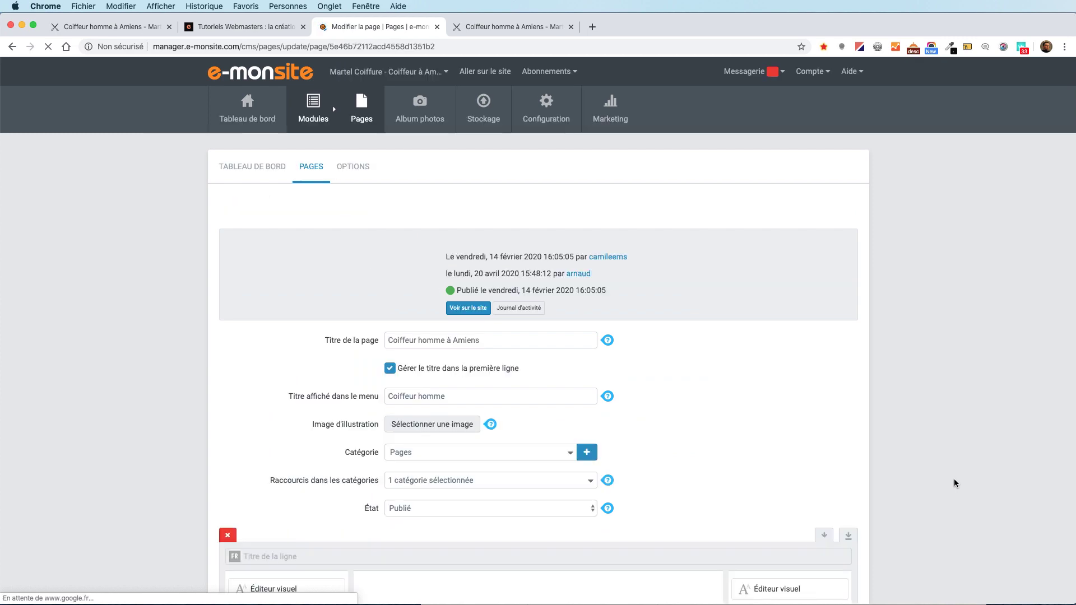
scroll(954, 483, down, 10)
scroll(954, 483, down, 5)
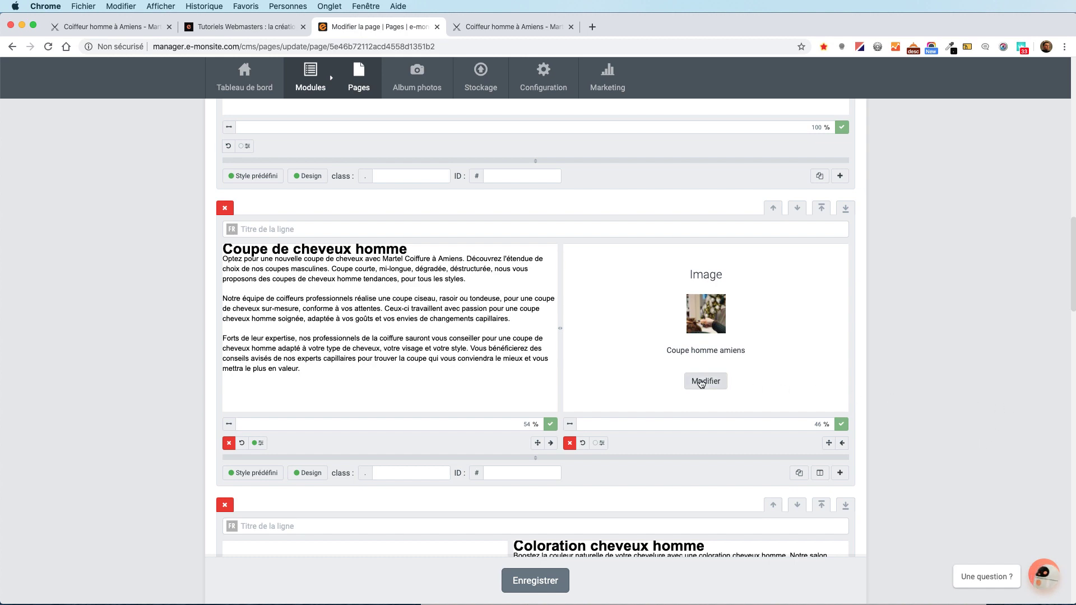
Open the Coupe homme amiens image settings and set Cible du lien to Lien personnalisé.
click(701, 382)
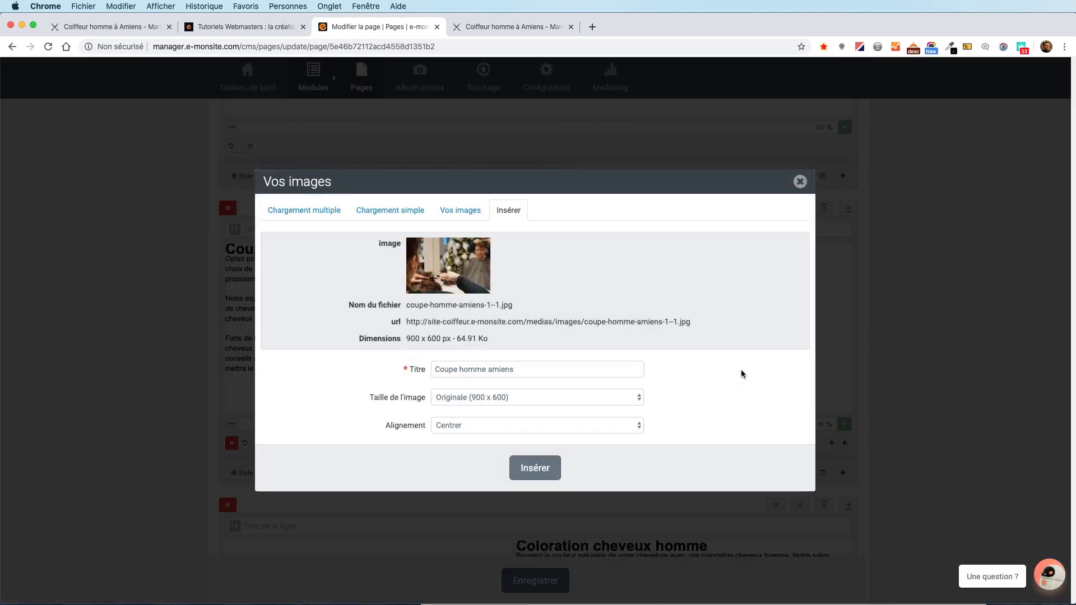
scroll(740, 374, down, 1)
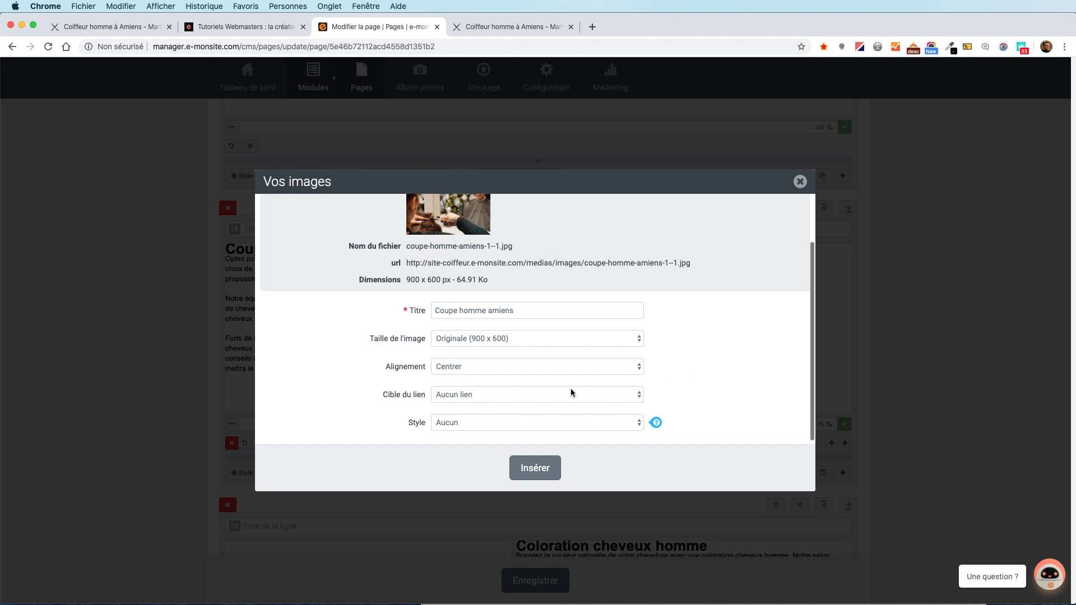
click(507, 395)
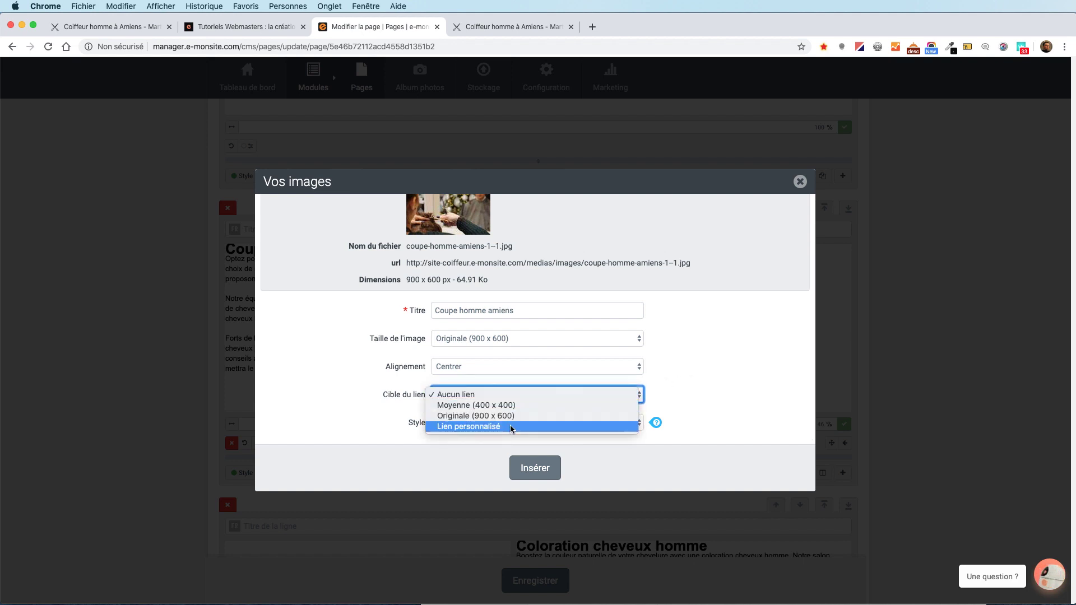
key(Escape)
key(Down)
scroll(509, 425, down, 2)
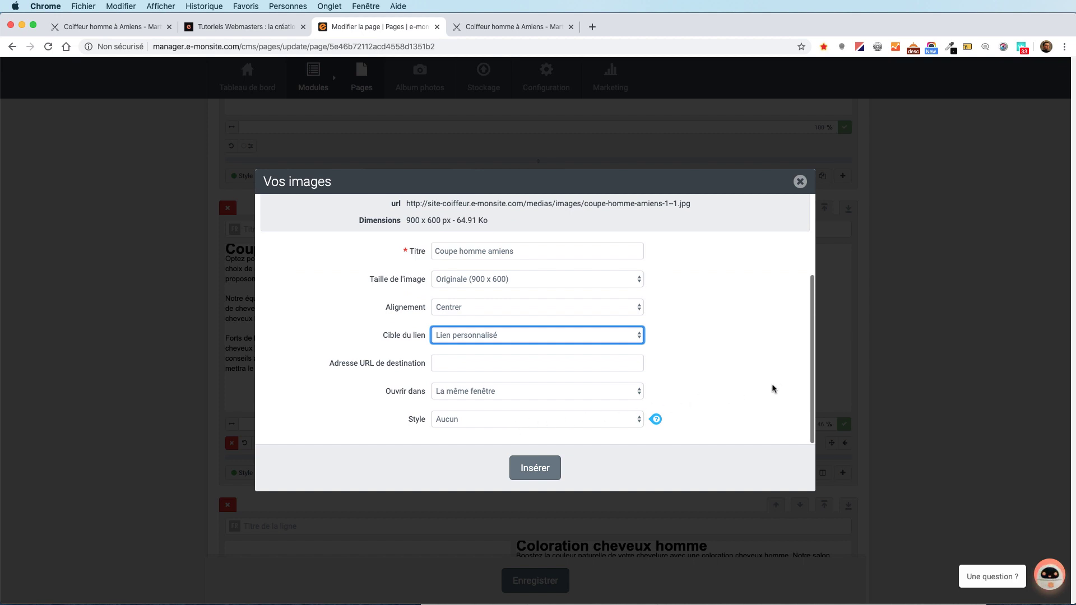
click(788, 381)
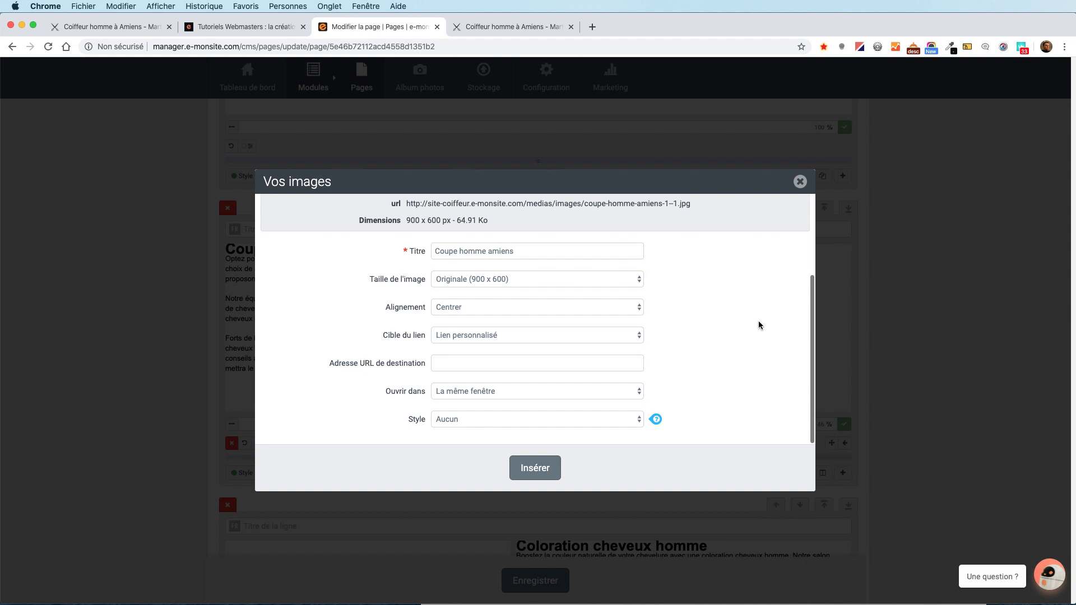
click(222, 29)
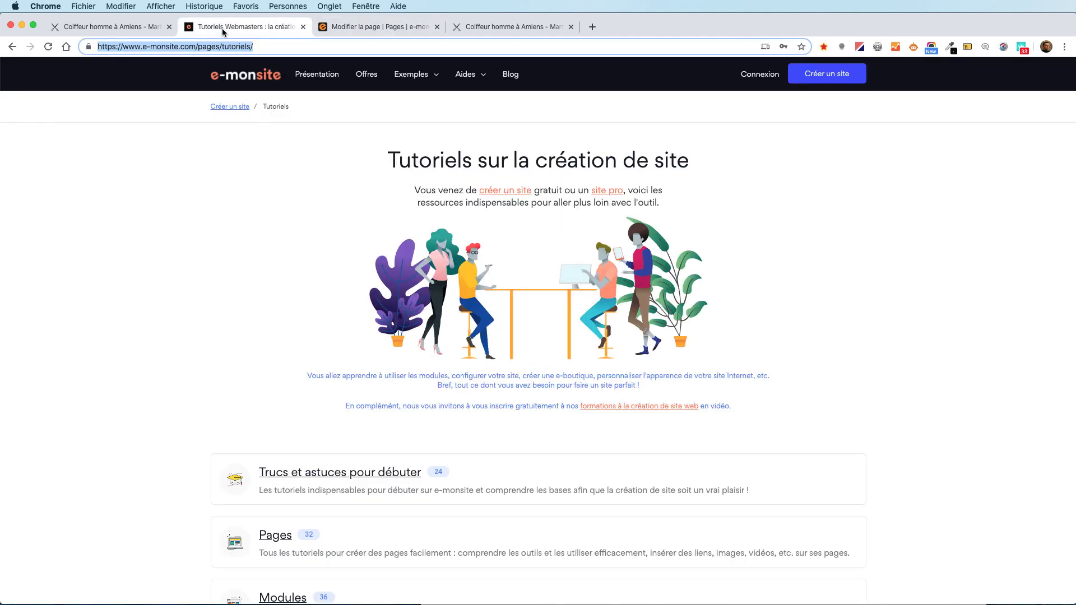
click(278, 46)
drag(314, 47, 67, 48)
right_click(180, 46)
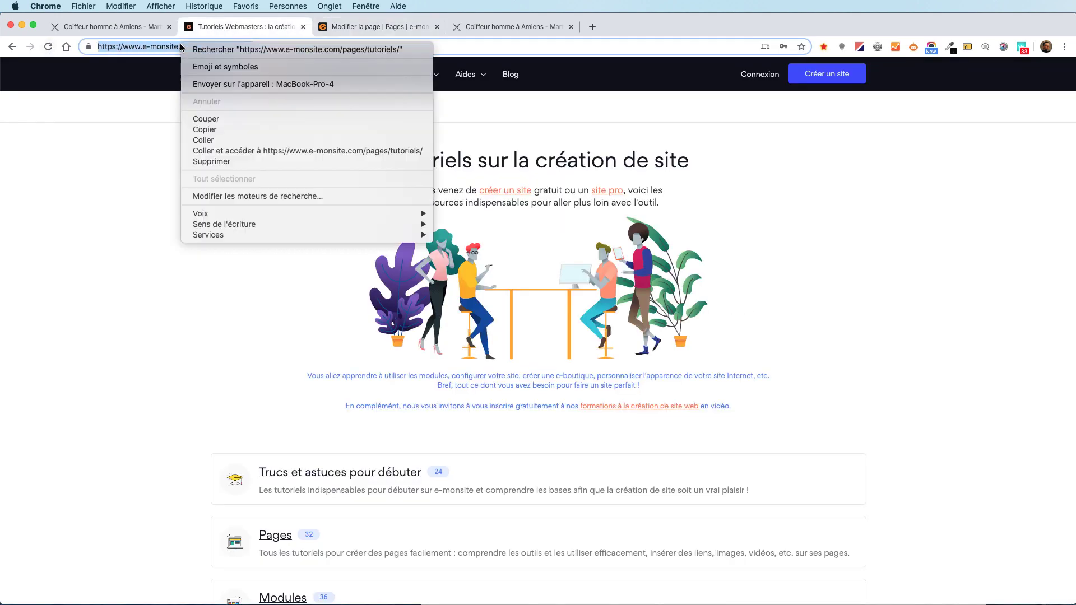
click(244, 129)
click(373, 27)
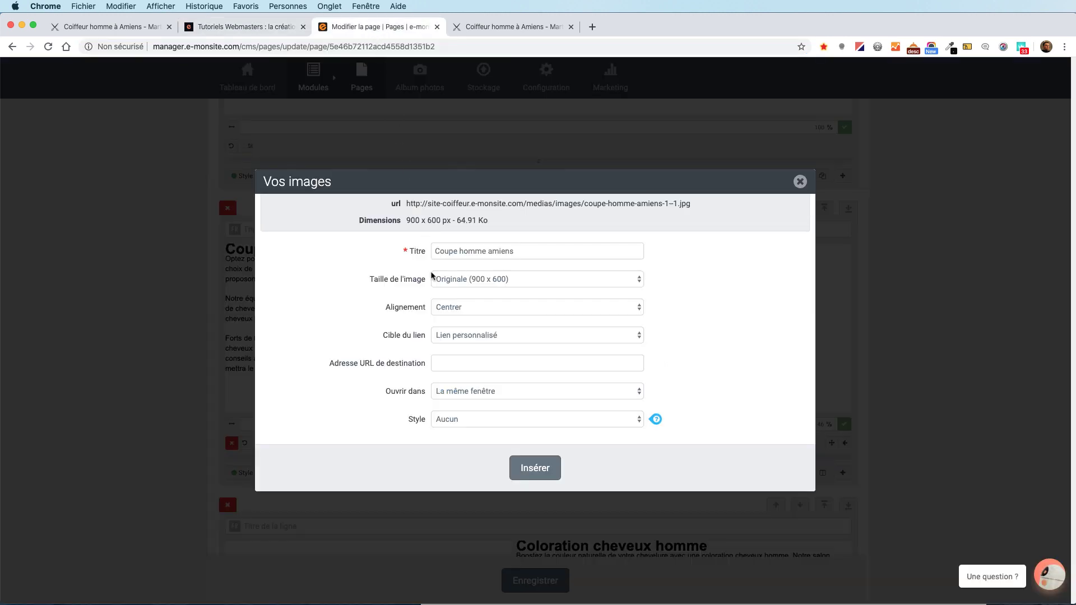
right_click(454, 366)
click(498, 435)
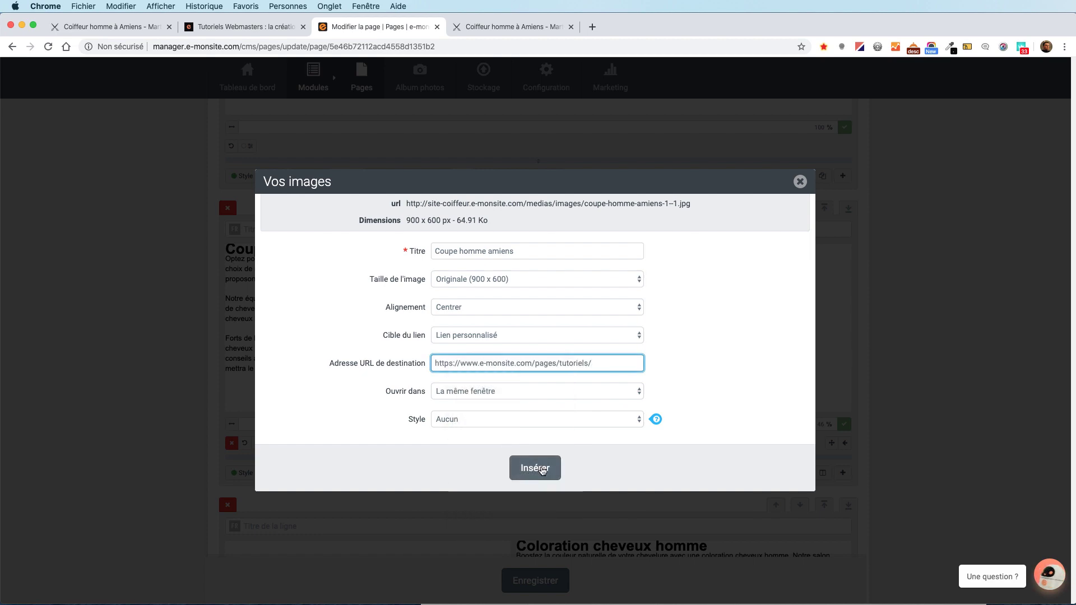
click(542, 469)
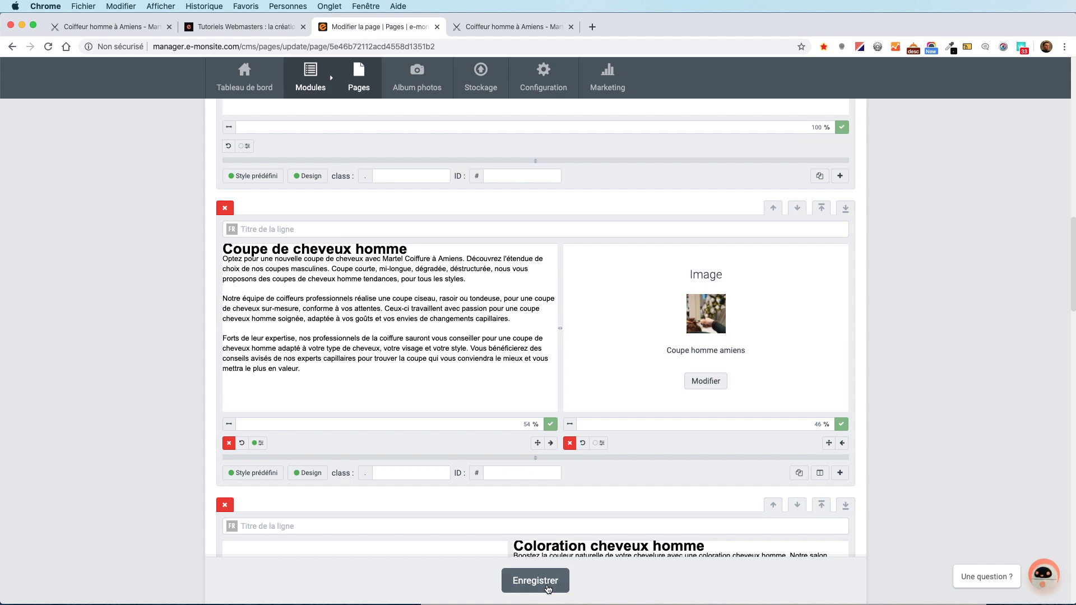
Save the Coiffeur homme page, open it on the live site, and click the Coupe homme photo to test its link.
click(548, 589)
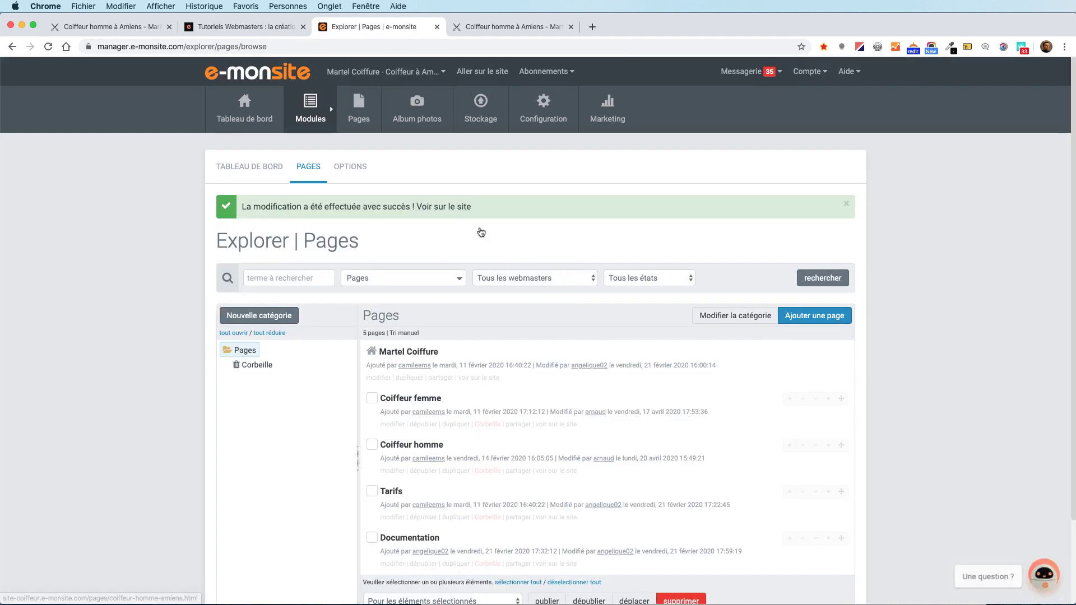
click(480, 232)
scroll(964, 214, down, 10)
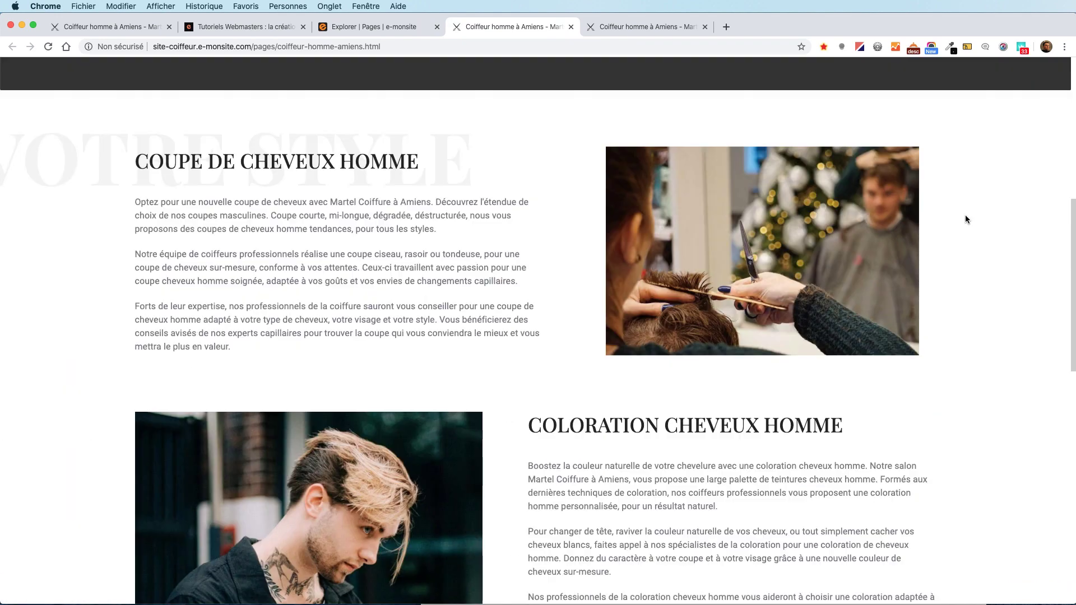
click(878, 196)
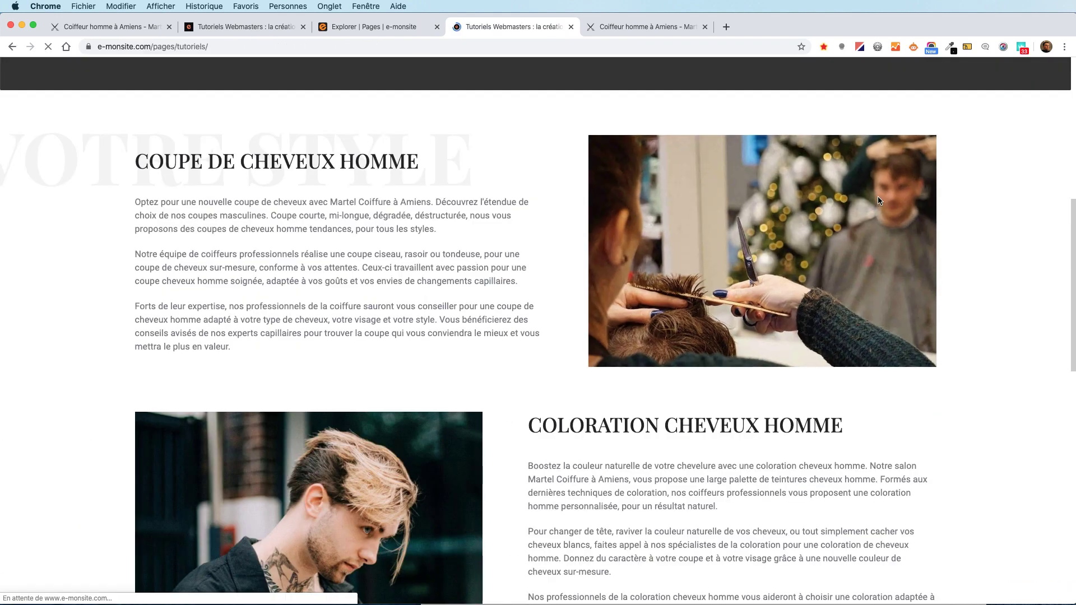